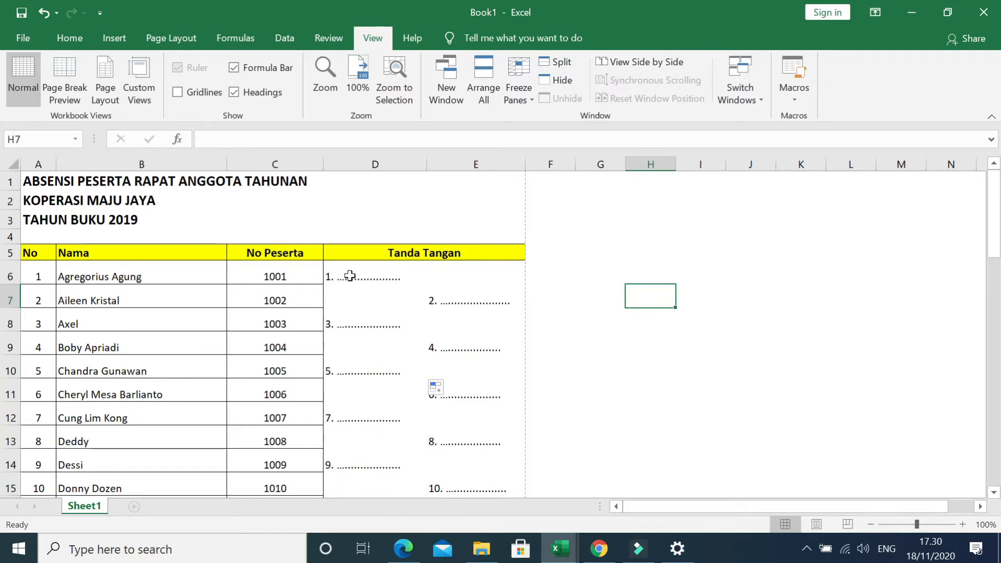
# Replace the signature formula in D6 with the plain text "1." followed by a dotted line.
pyautogui.click(352, 277)
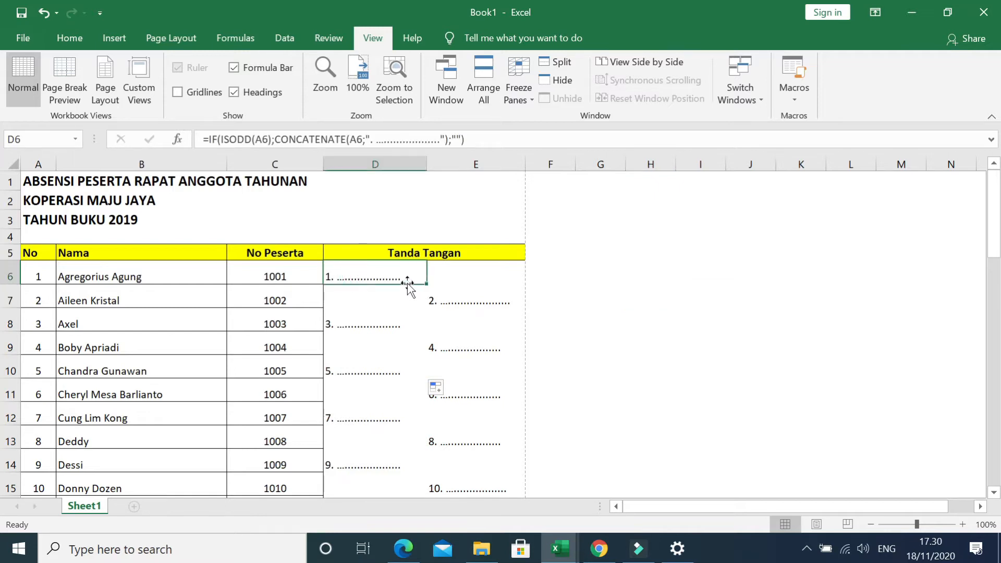
pyautogui.click(432, 295)
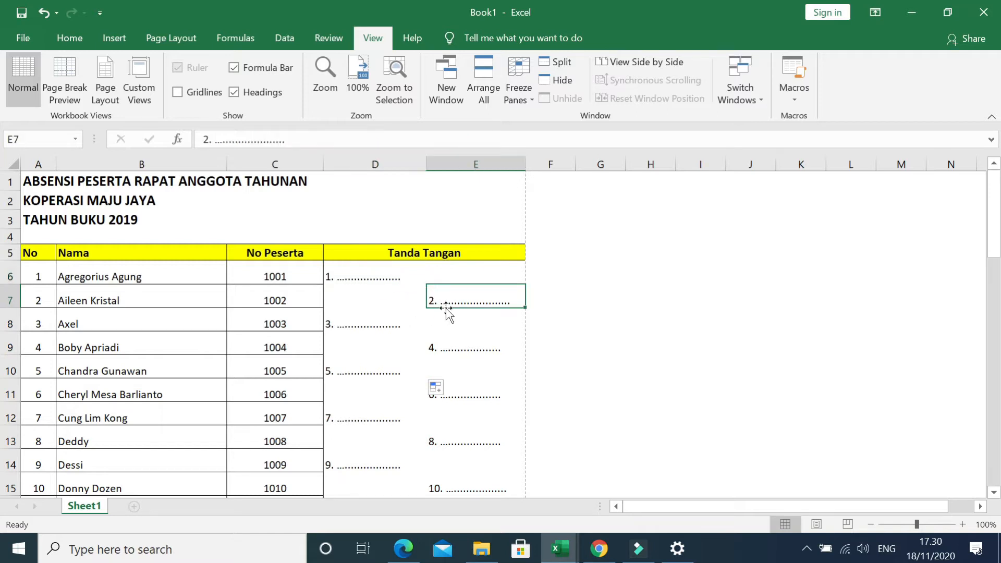
pyautogui.click(347, 328)
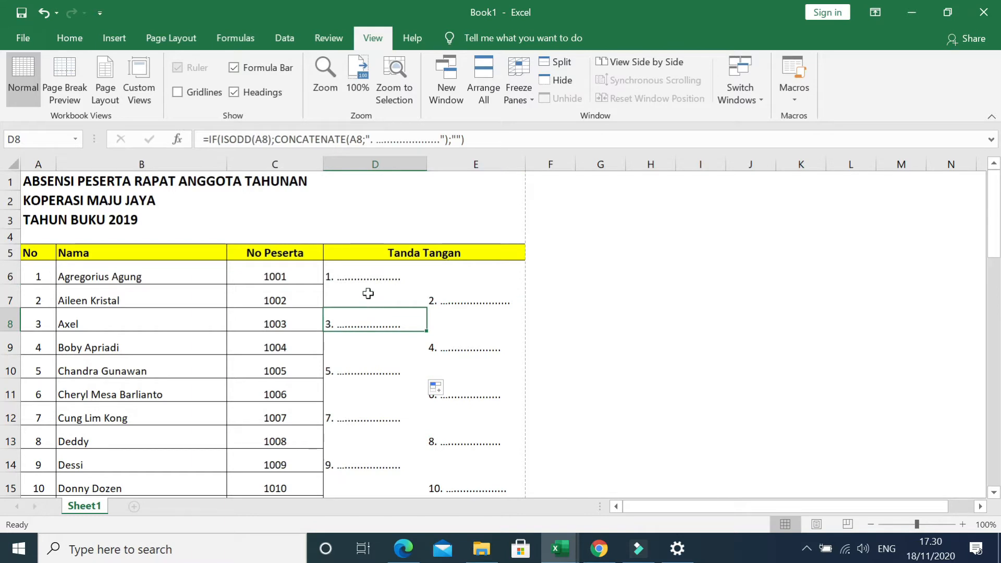
pyautogui.click(369, 277)
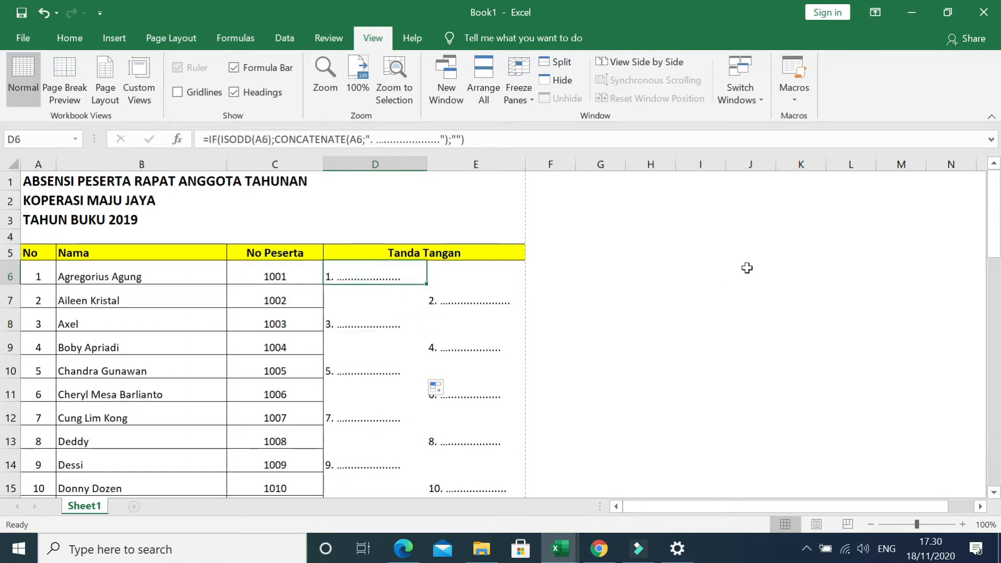
pyautogui.write('1.')
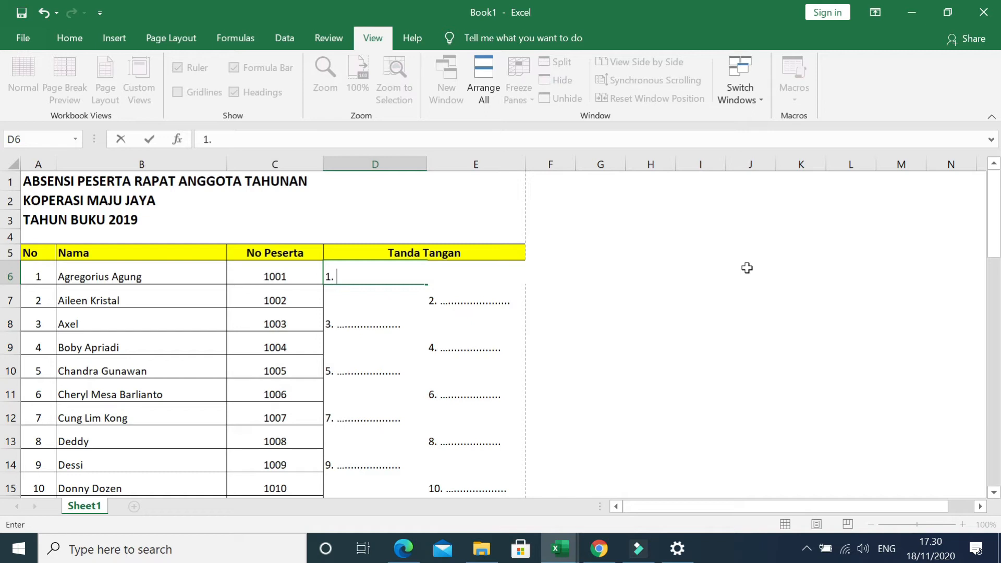
pyautogui.write(' ........................')
pyautogui.press('Return')
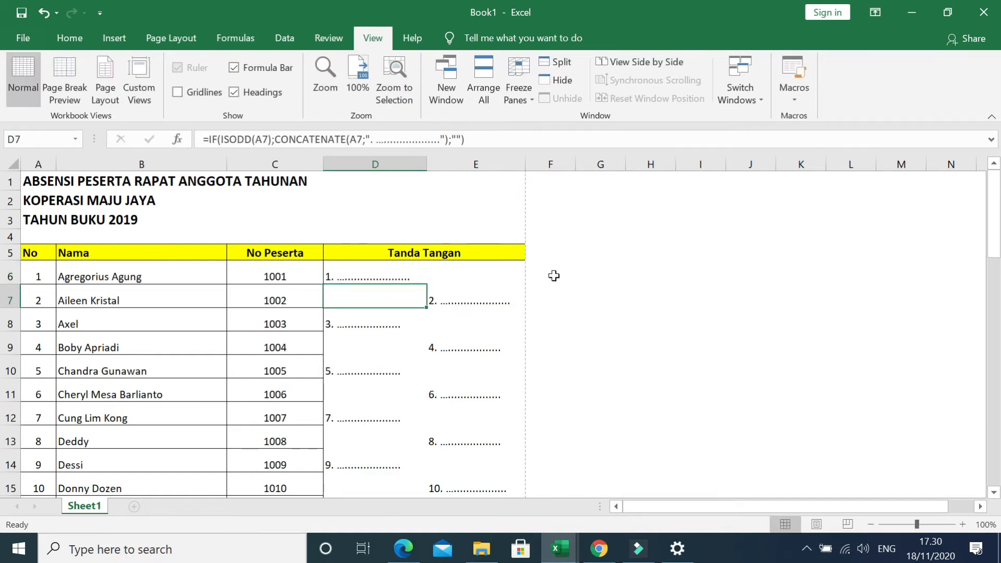
# Enter "2." followed by a dotted line as plain text in signature cell E7.
pyautogui.click(477, 299)
pyautogui.write('2. .....................')
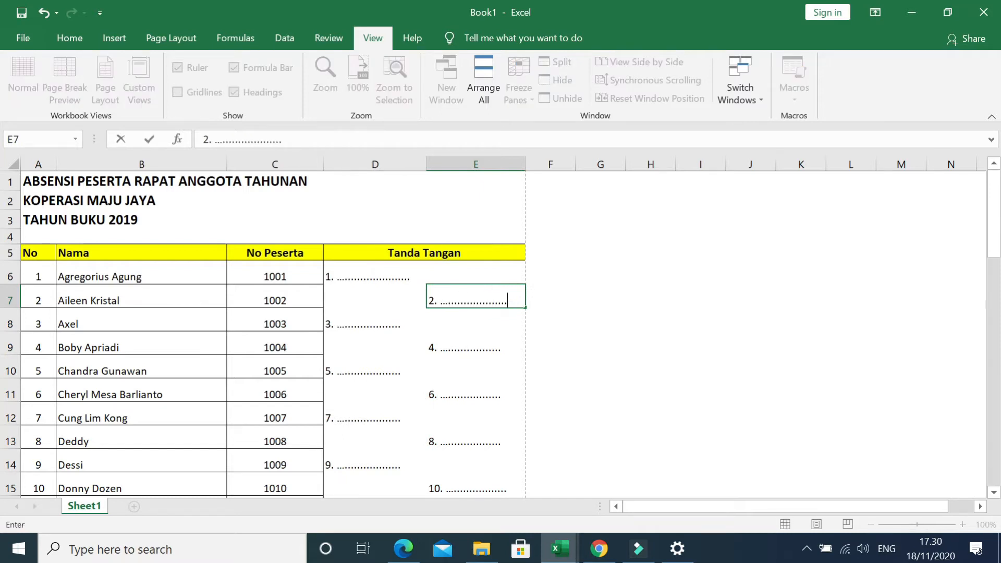
pyautogui.press('Return')
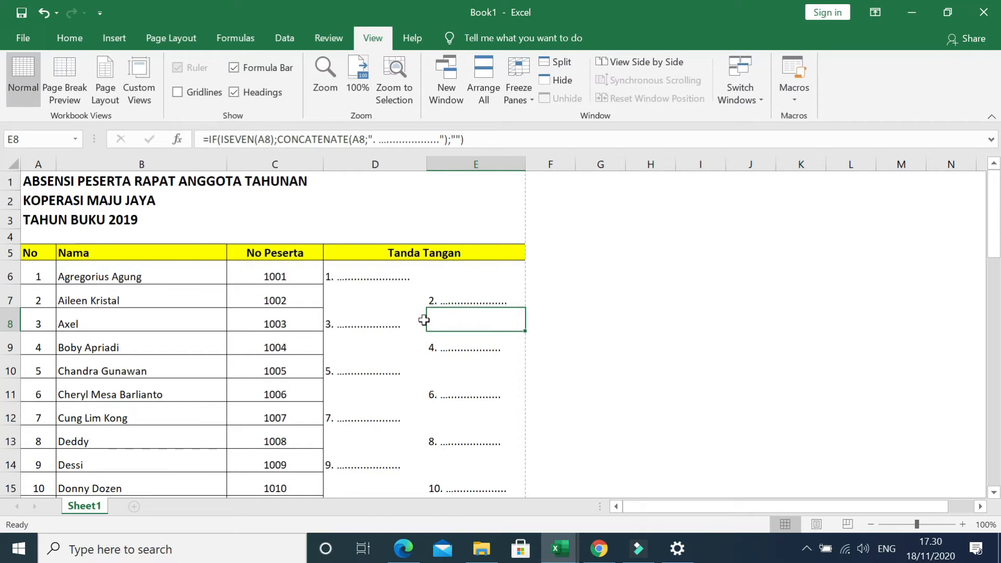
pyautogui.scroll(-8, 409, 321)
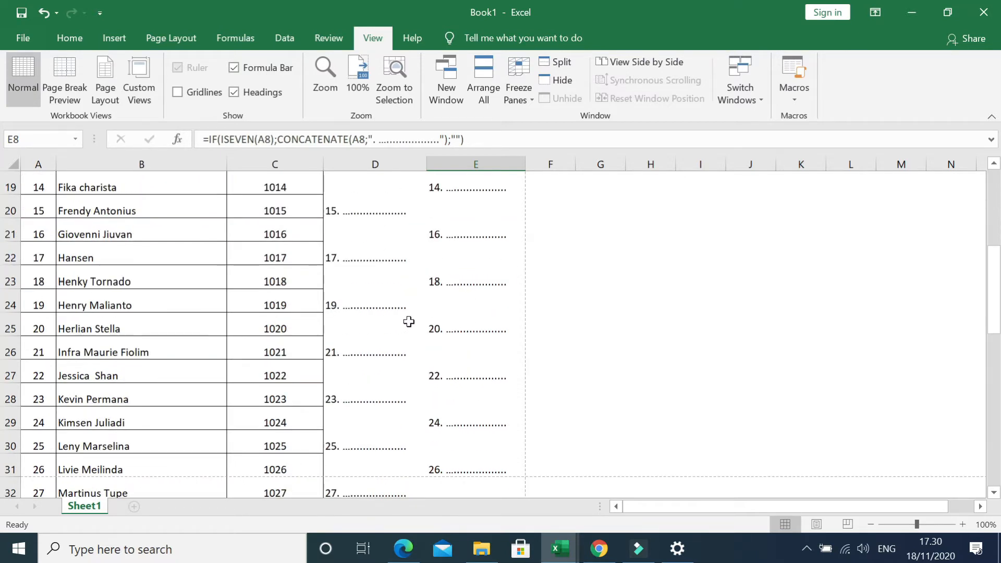
pyautogui.scroll(-6, 408, 321)
pyautogui.scroll(13, 408, 321)
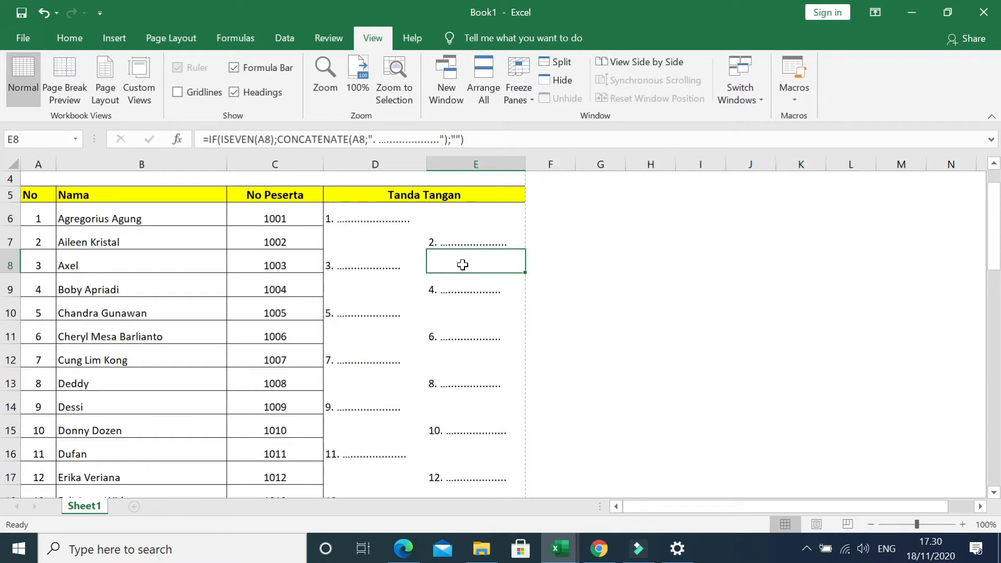
pyautogui.click(408, 218)
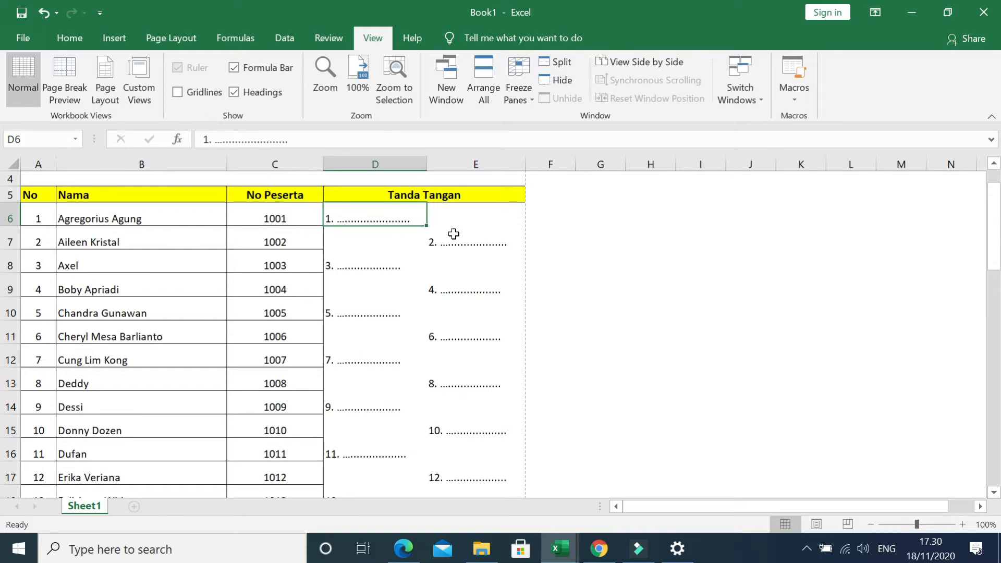
pyautogui.click(601, 235)
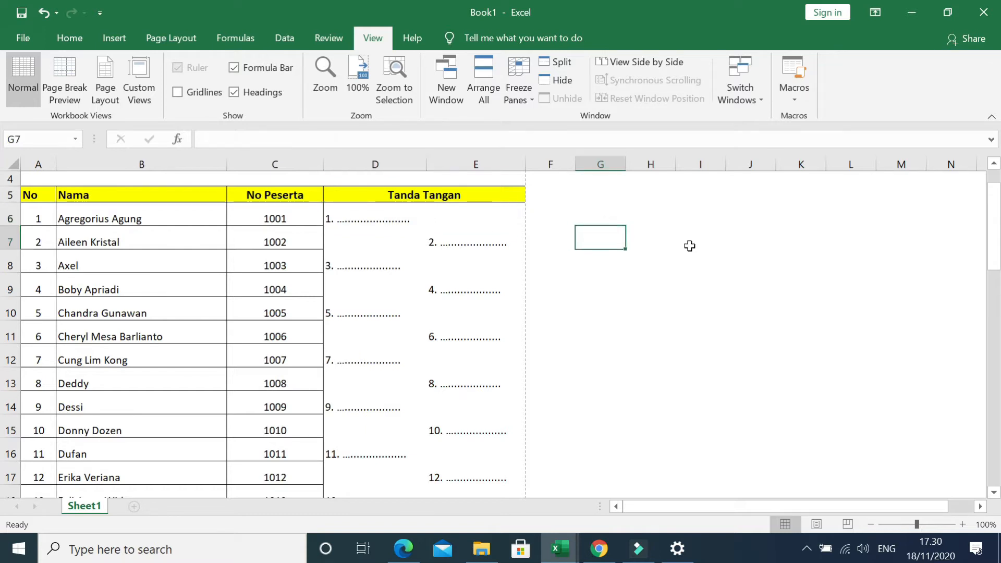
# List the function names IF in G9 and CONCATENATE in G10 beside the attendance table.
pyautogui.click(609, 279)
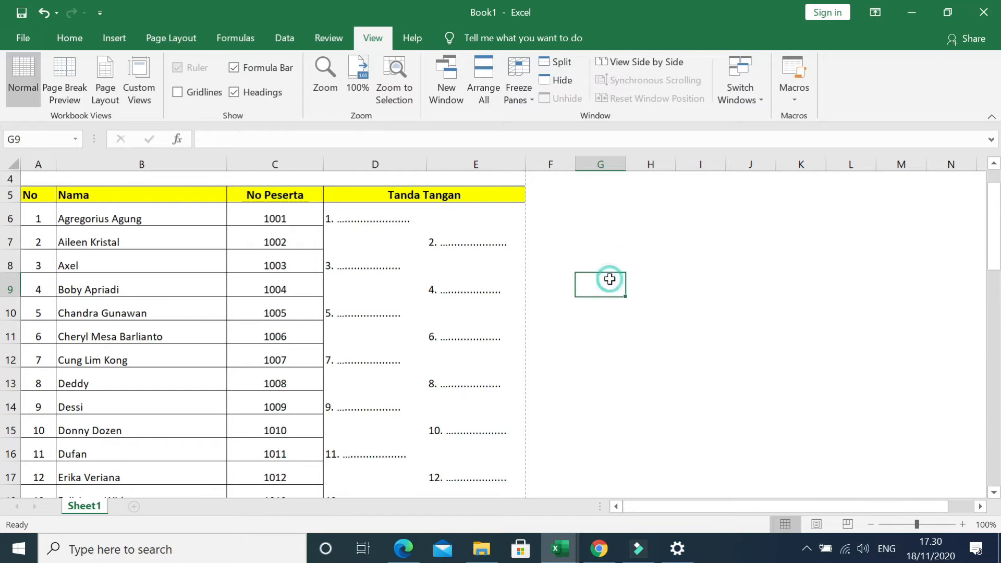
pyautogui.write('i')
pyautogui.press('BackSpace')
pyautogui.write('IF')
pyautogui.press('Return')
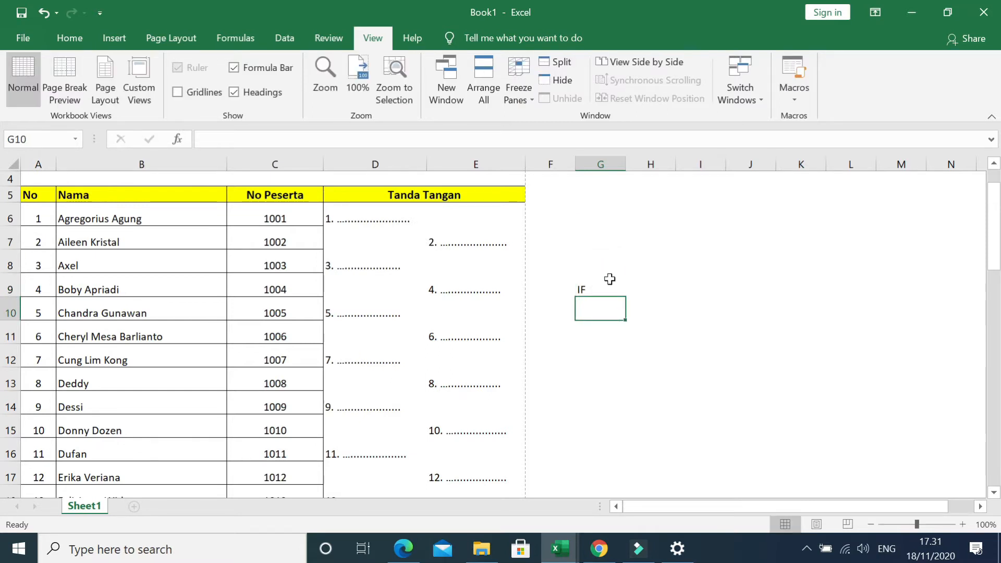
pyautogui.write('CONCATENATE')
pyautogui.press('Return')
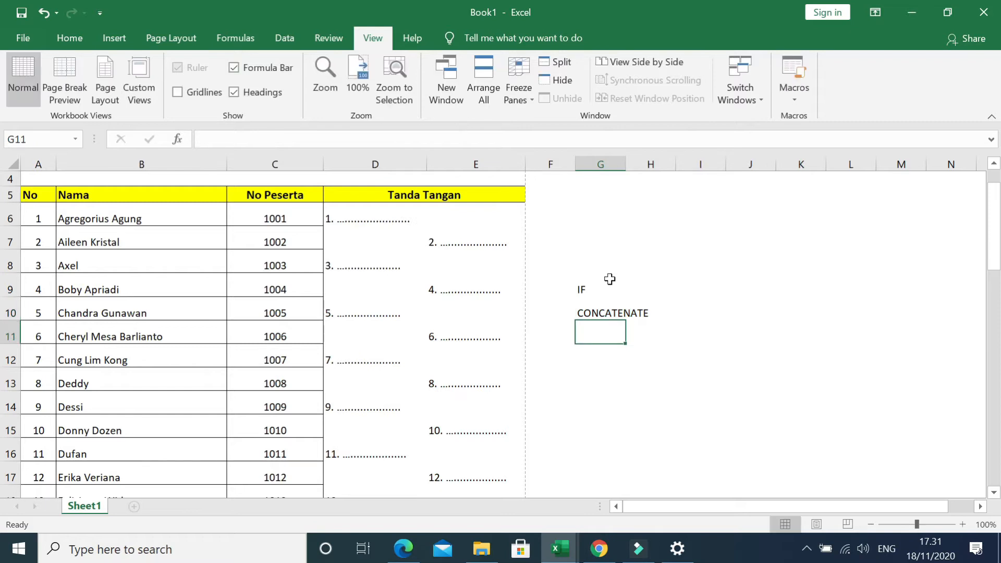
# Add the function names ISODD in G11 and ISEVEN in G12 to the list.
pyautogui.write('ISODD')
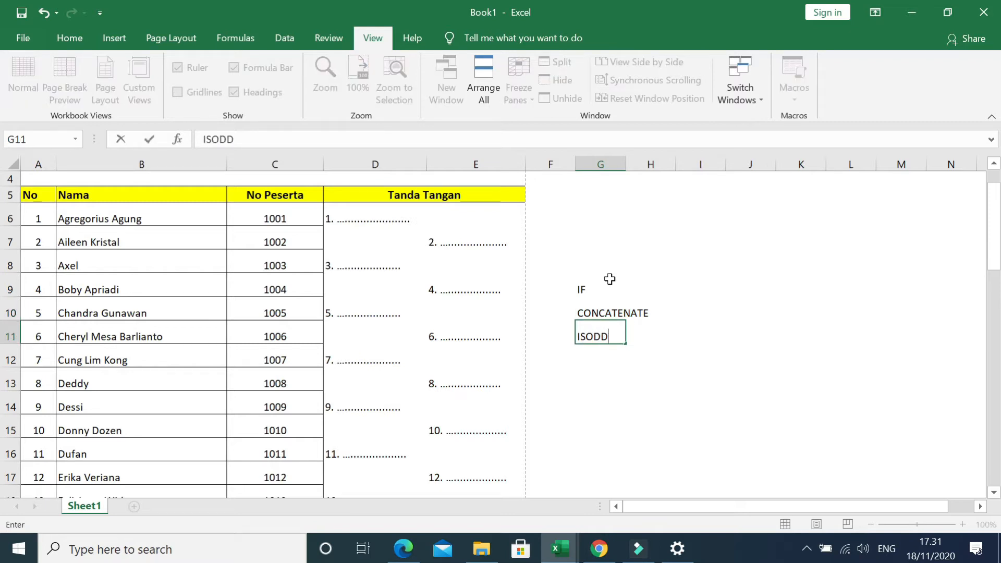
pyautogui.press('Return')
pyautogui.write('ISE')
pyautogui.write('C')
pyautogui.press('BackSpace')
pyautogui.write('VEN')
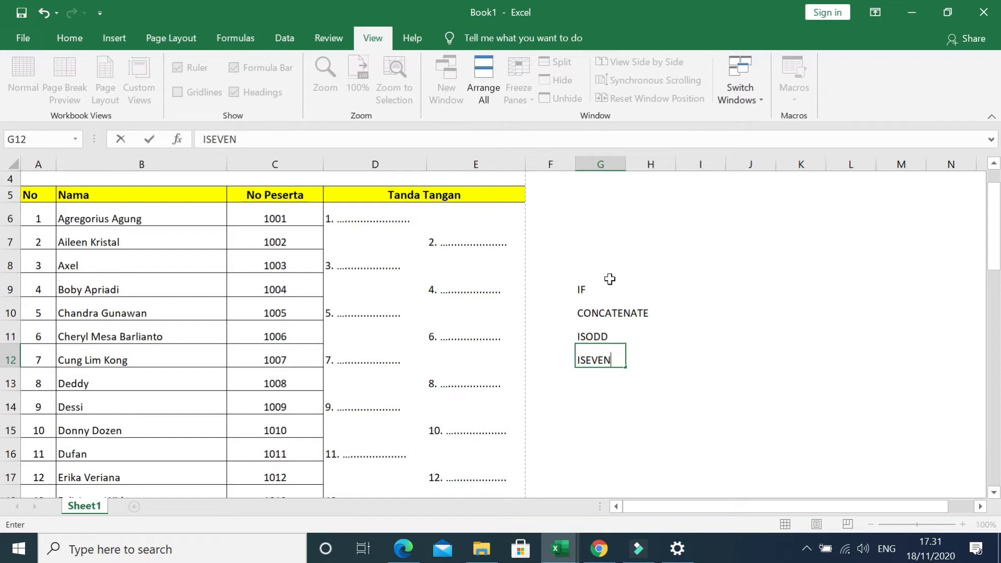
pyautogui.press('Return')
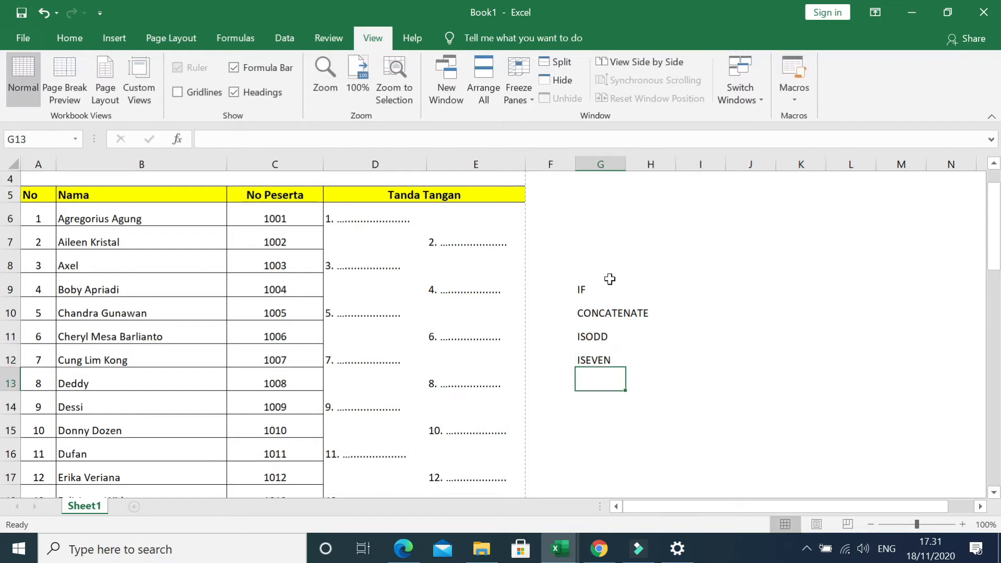
# Clear all contents of the Tanda Tangan columns from D6 through E55.
pyautogui.click(367, 221)
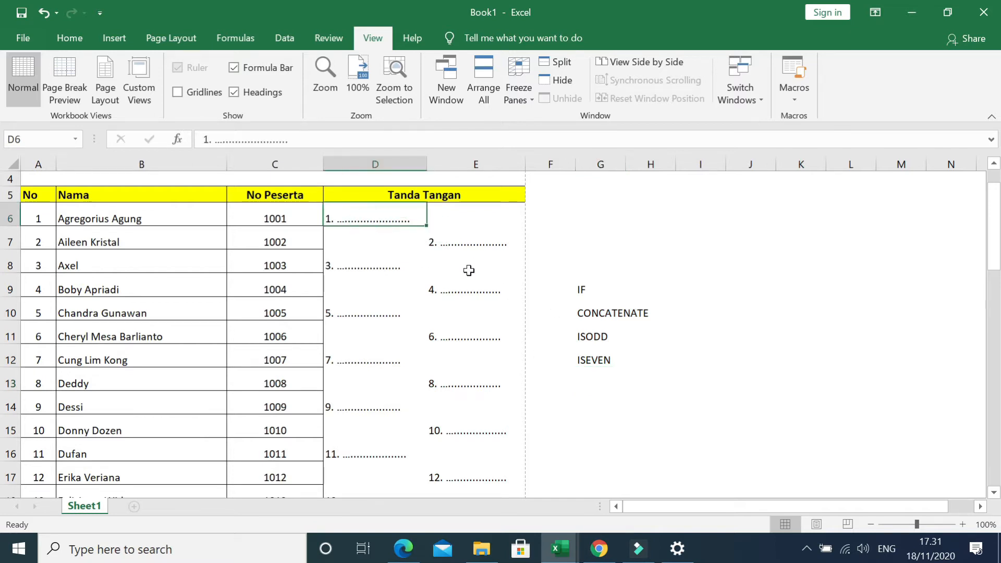
pyautogui.scroll(-14, 468, 270)
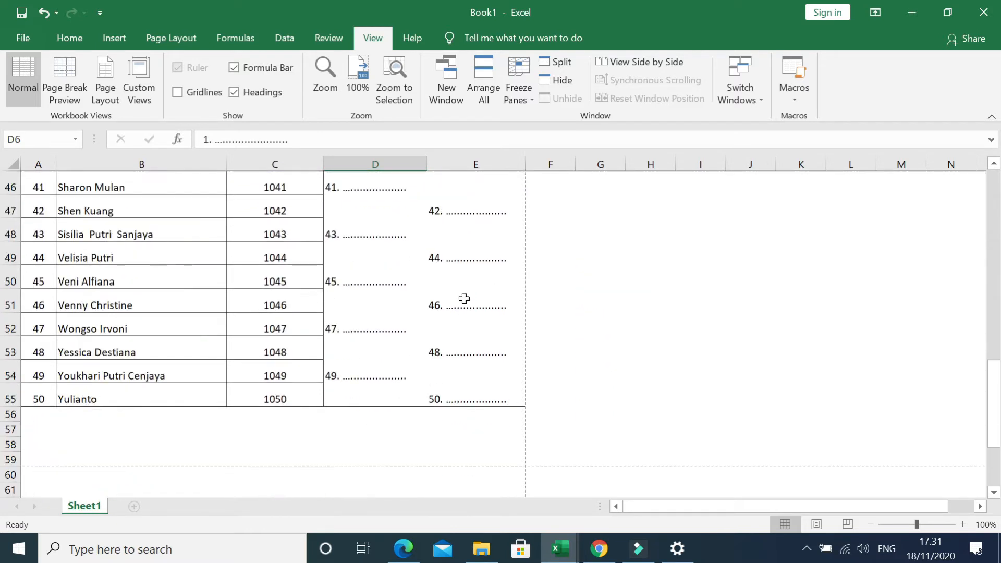
pyautogui.scroll(-3, 463, 298)
pyautogui.scroll(1, 479, 282)
pyautogui.keyDown('shift'); pyautogui.click(487, 261); pyautogui.keyUp('shift')
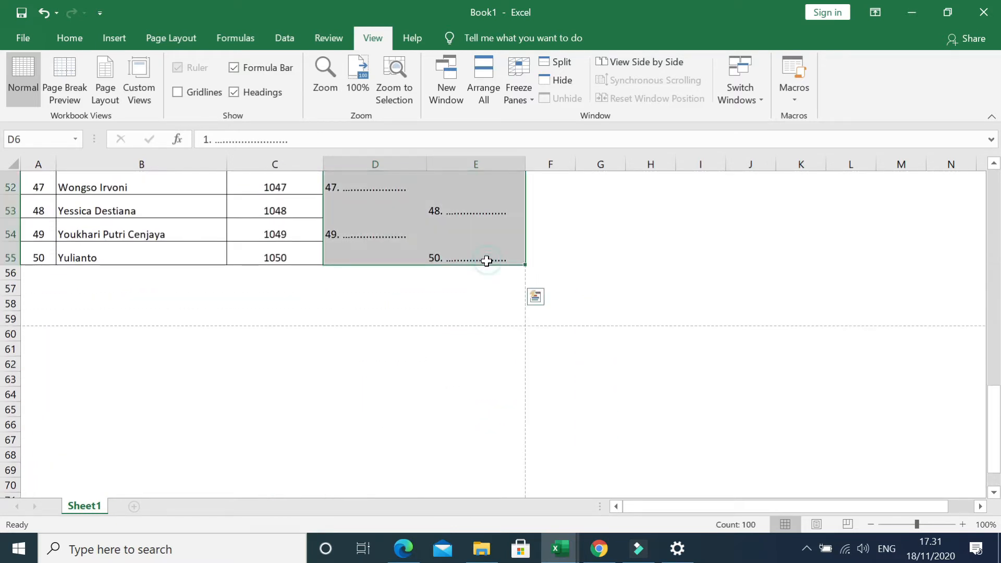
pyautogui.press('Delete')
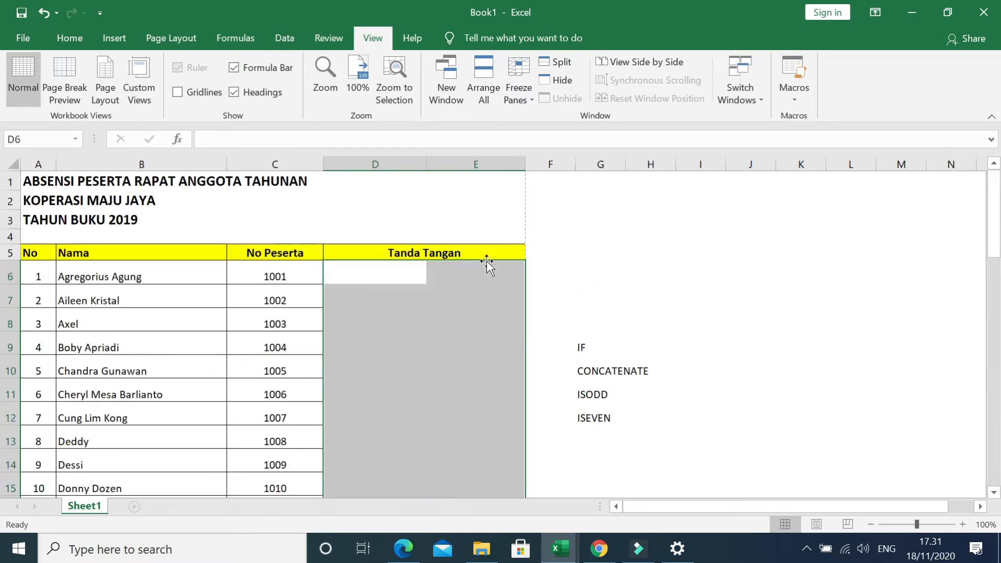
# Start an IF formula in D6 with ISODD(A6) as its logical test, giving =IF(ISODD(A6);.
pyautogui.click(396, 273)
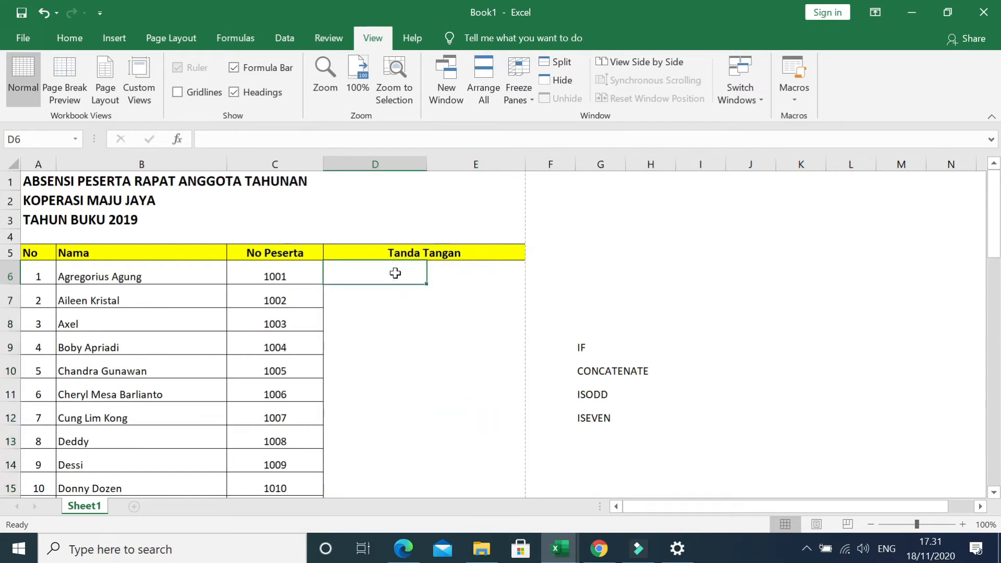
pyautogui.write('=')
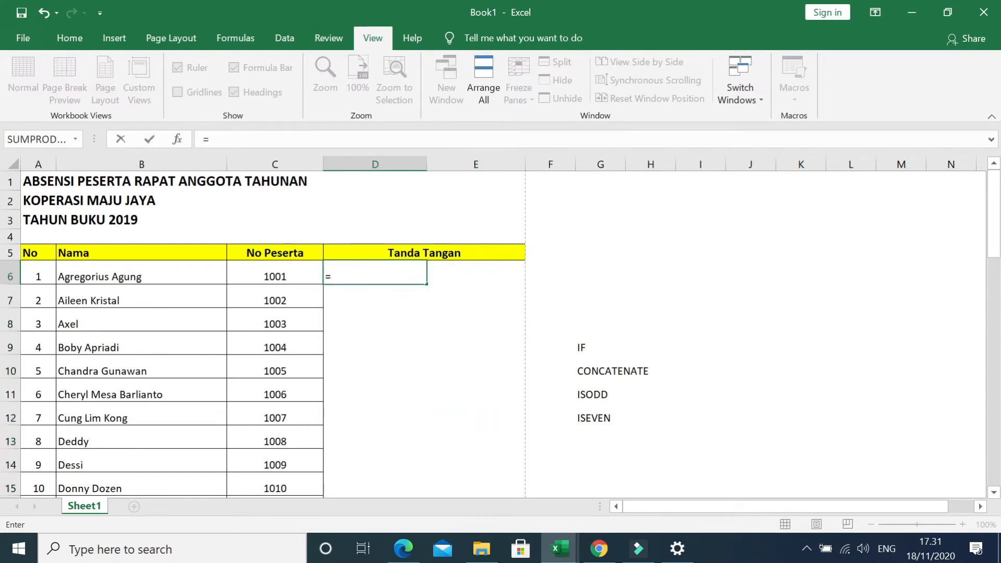
pyautogui.write('if')
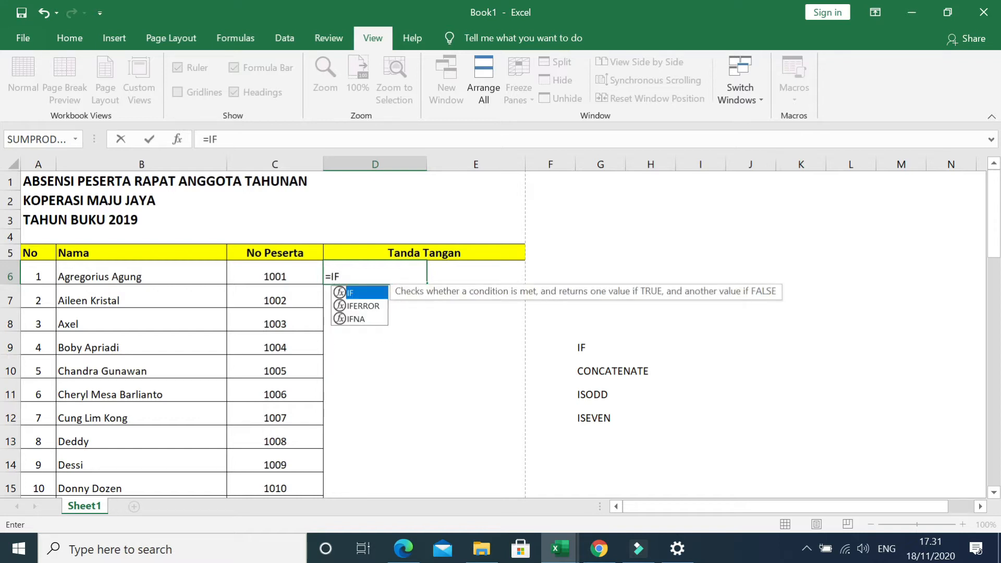
pyautogui.press('Tab')
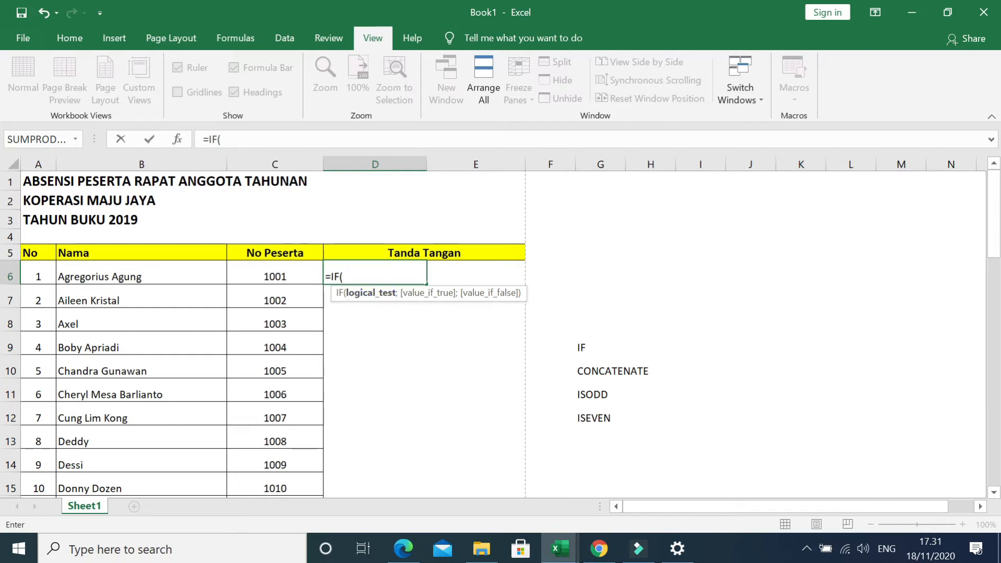
pyautogui.write('I')
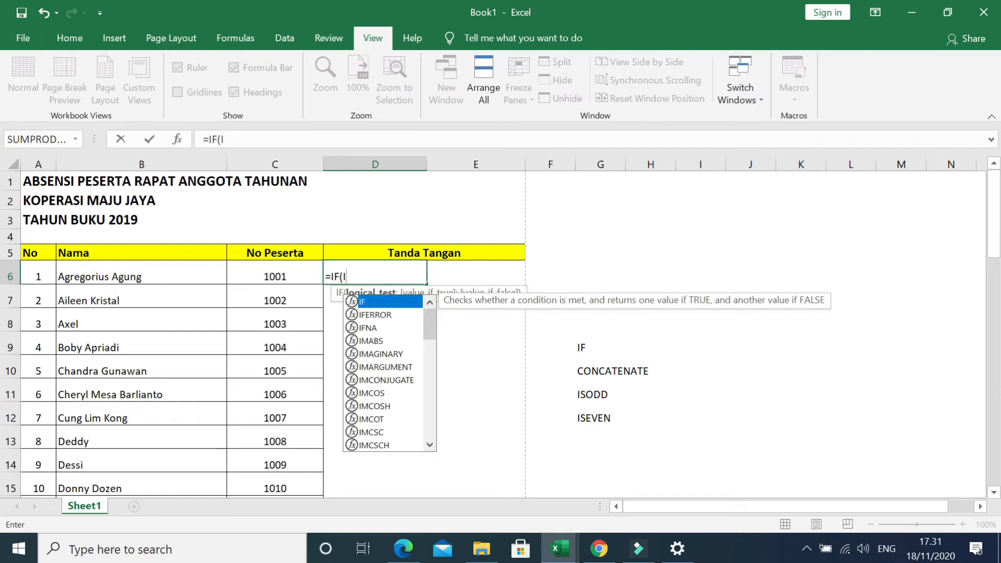
pyautogui.write('SODD(')
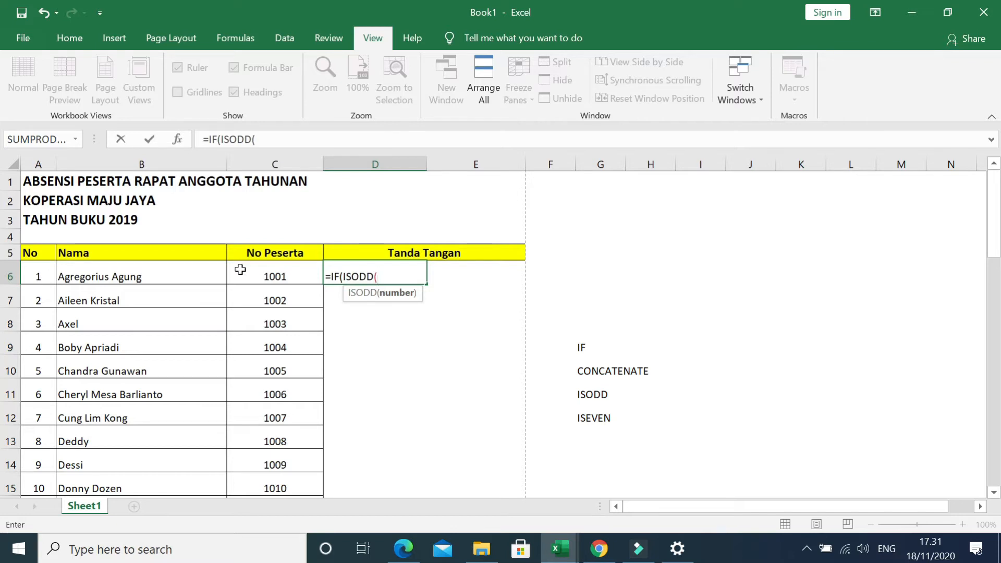
pyautogui.click(37, 278)
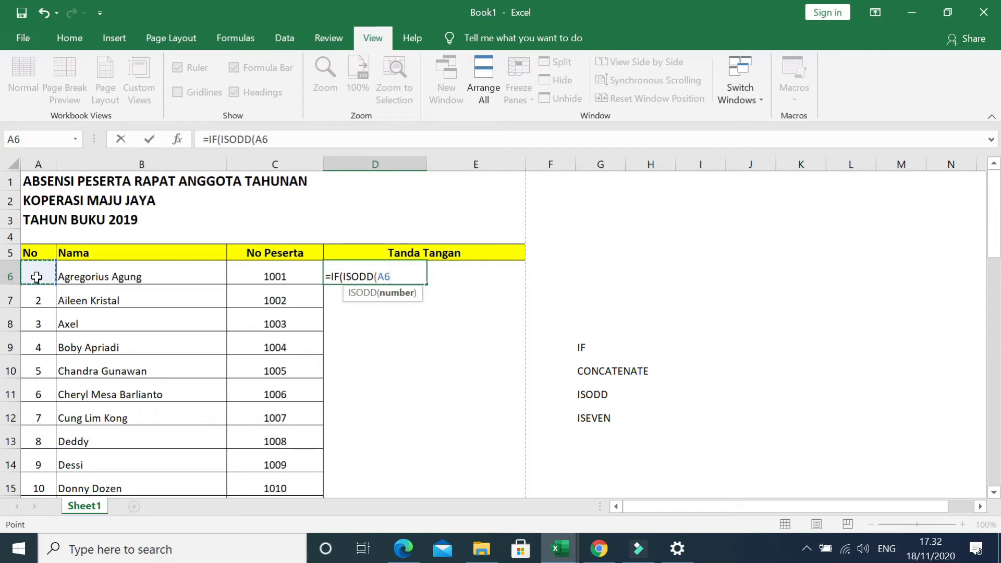
pyautogui.write(')')
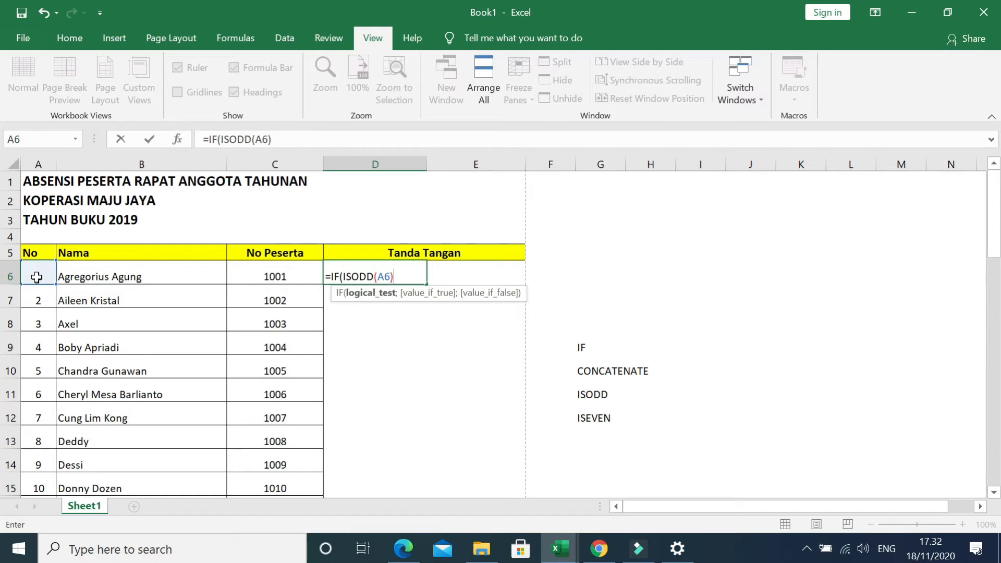
pyautogui.write(';')
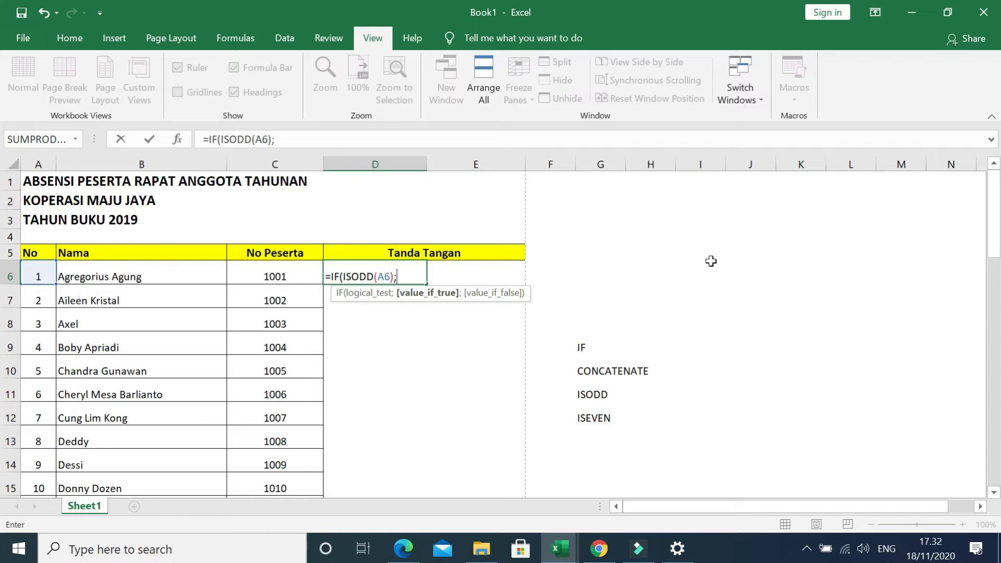
# Give the D6 formula a value-if-true of CONCATENATE joining A6 with a quoted period, space and dotted line.
pyautogui.write('CO')
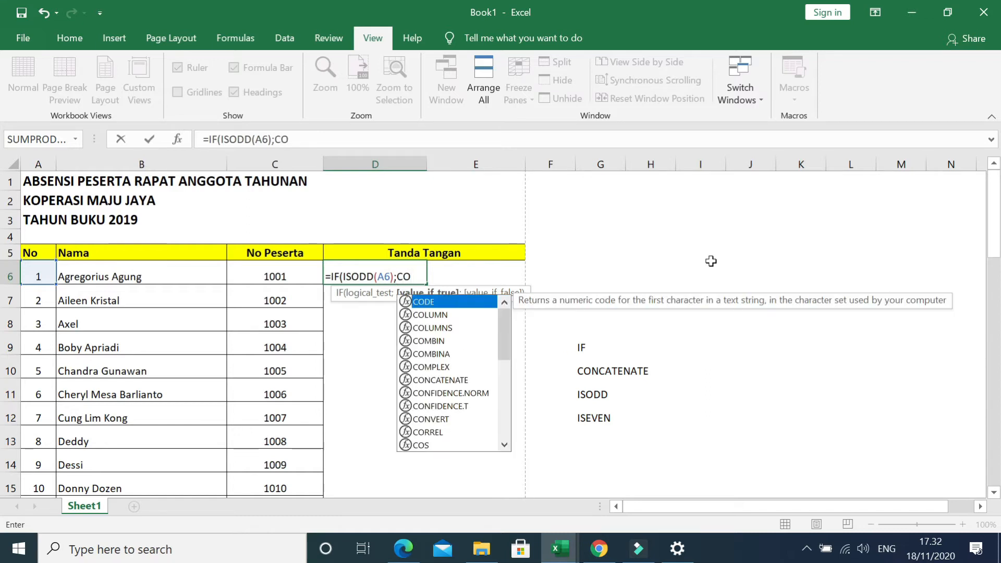
pyautogui.write('NCATENATE')
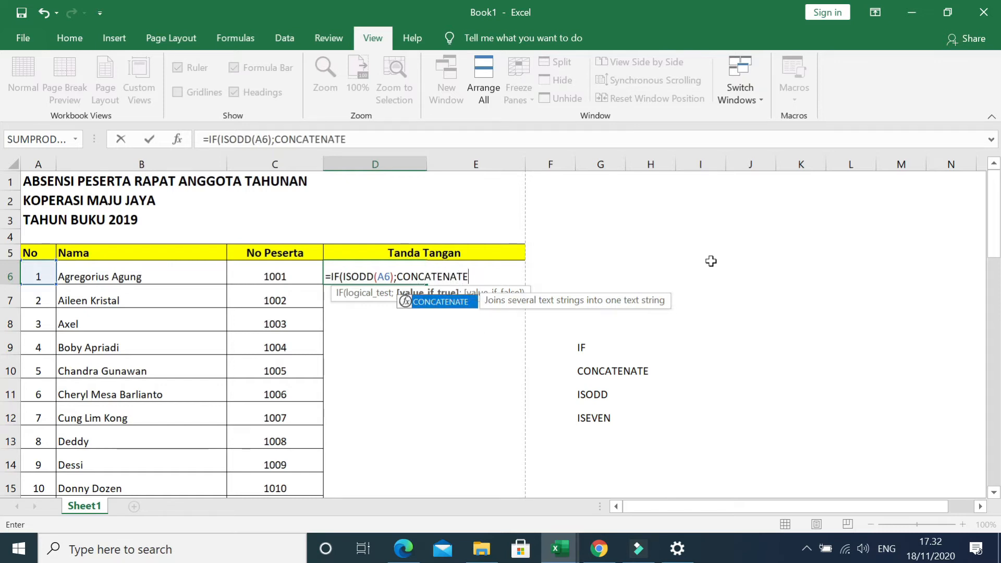
pyautogui.write('(')
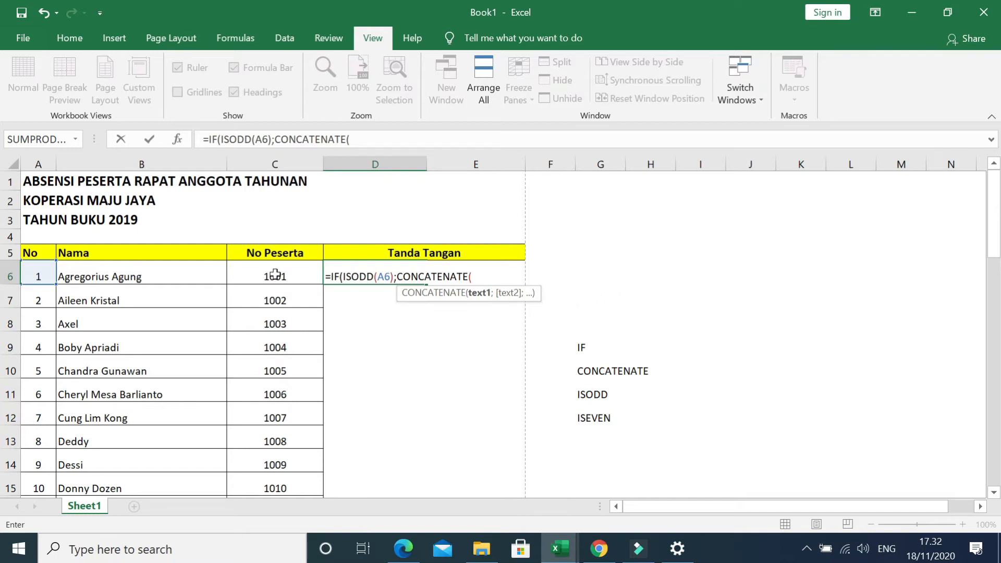
pyautogui.click(40, 268)
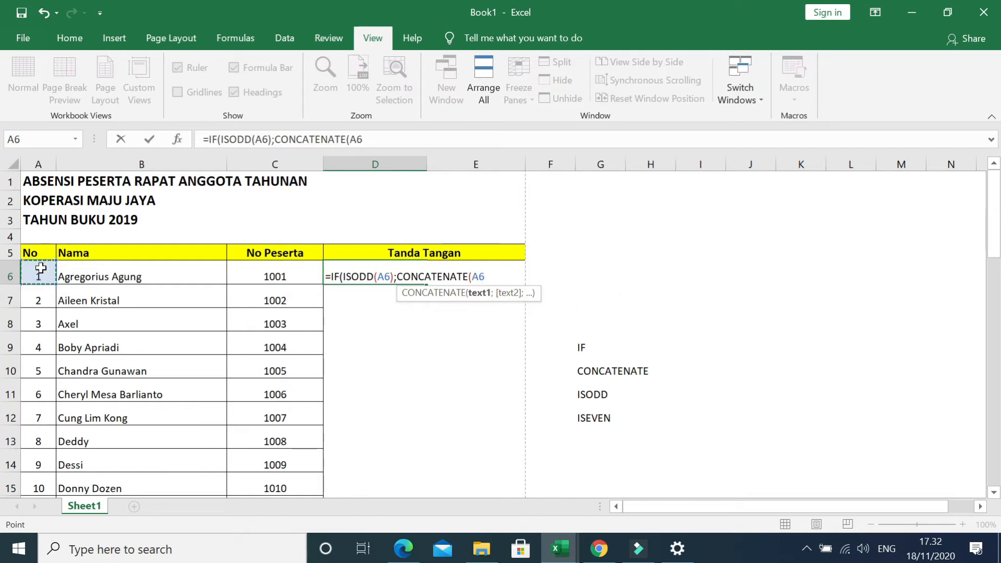
pyautogui.write(';')
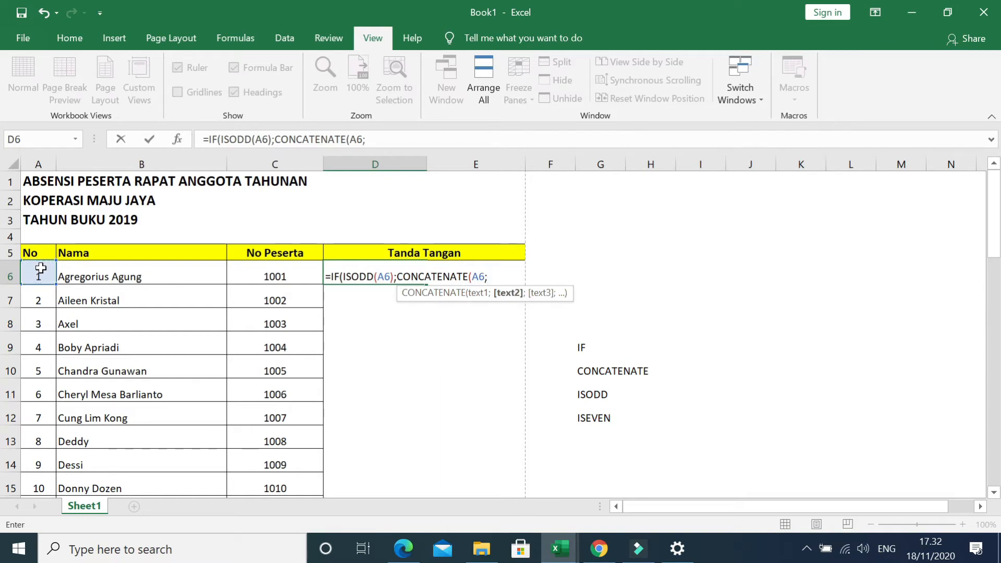
pyautogui.write('".')
pyautogui.write('...................")')
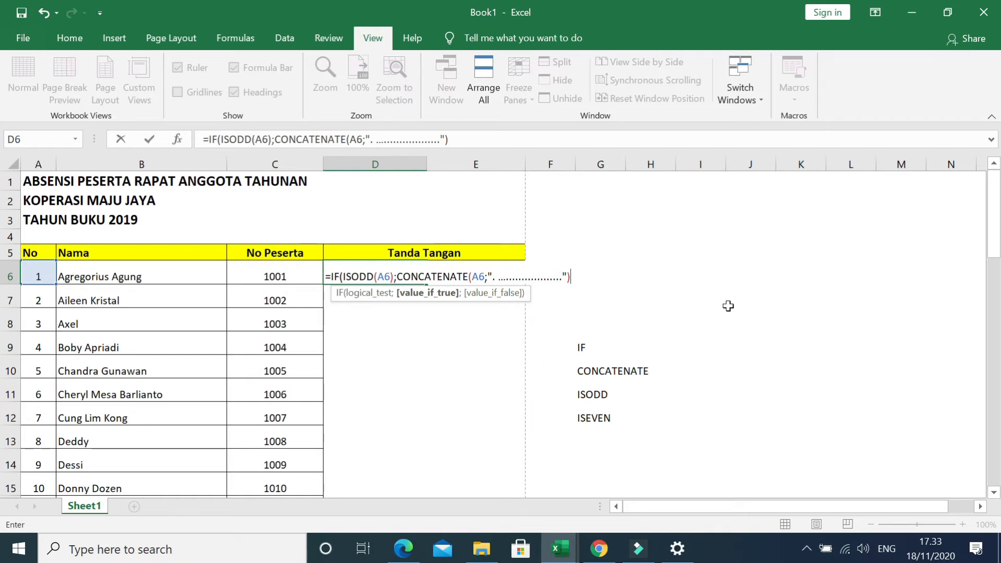
# Complete the D6 formula with empty text "" as its value-if-false and enter it.
pyautogui.write(';')
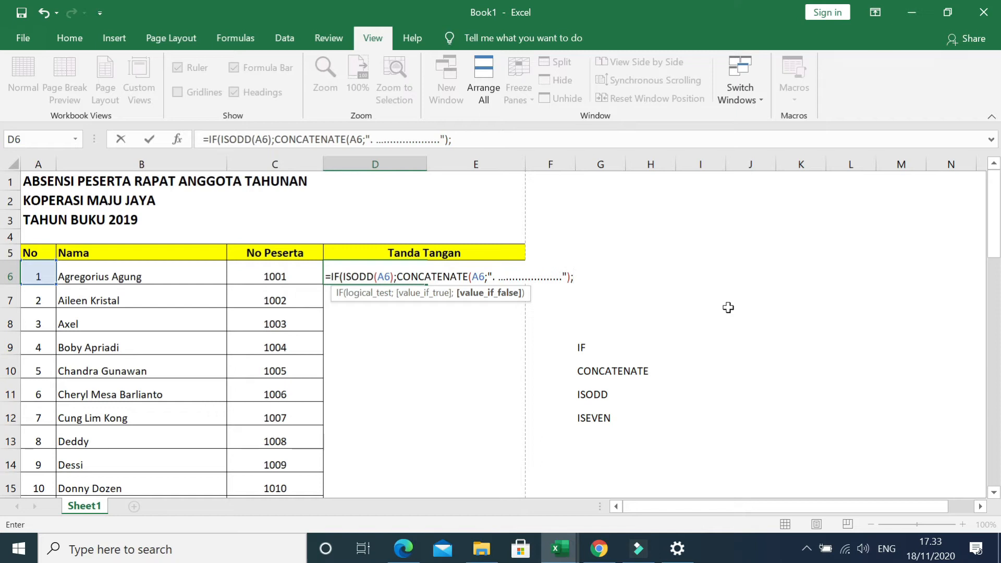
pyautogui.click(728, 307)
pyautogui.press('BackSpace')
pyautogui.press('BackSpace')
pyautogui.write('""')
pyautogui.write(')')
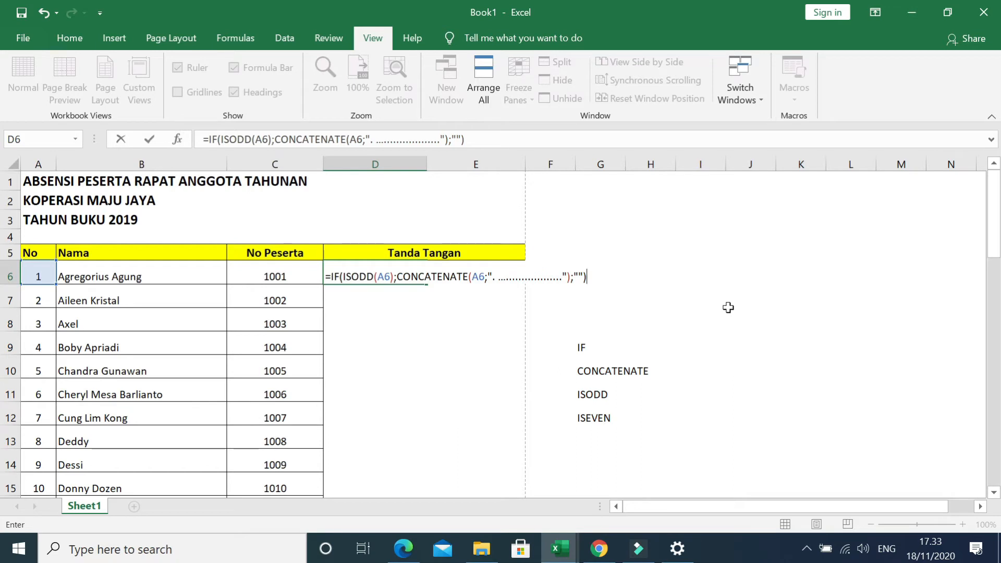
pyautogui.press('Return')
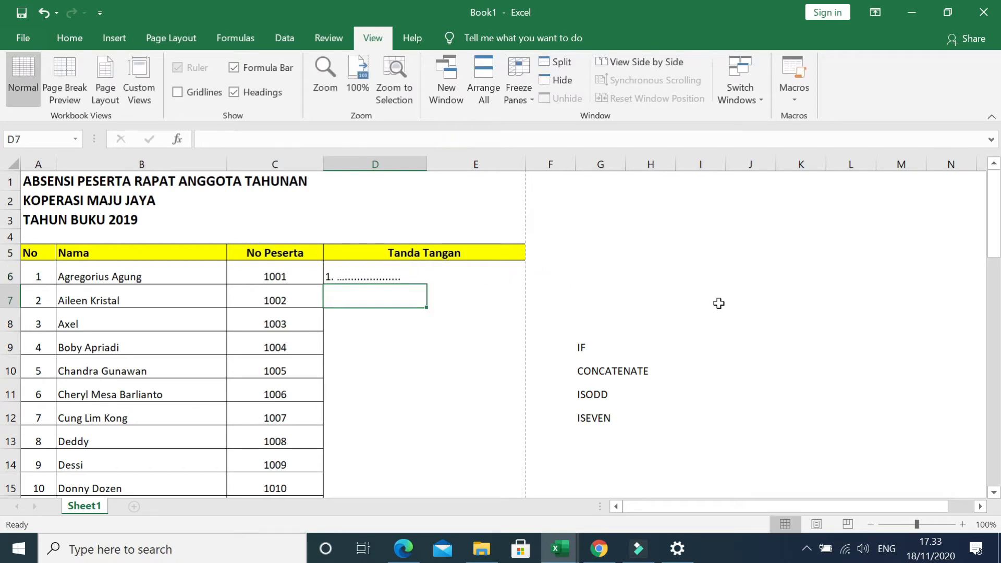
# Start an IF formula in E6 with ISEVEN(A6) as its logical test, giving =IF(ISEVEN(A6);.
pyautogui.click(465, 268)
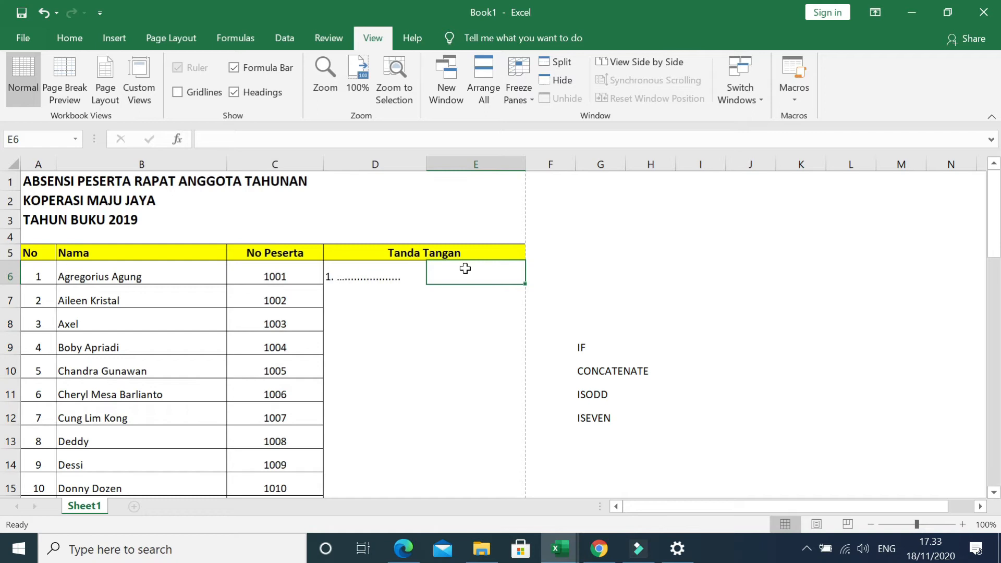
pyautogui.write('=')
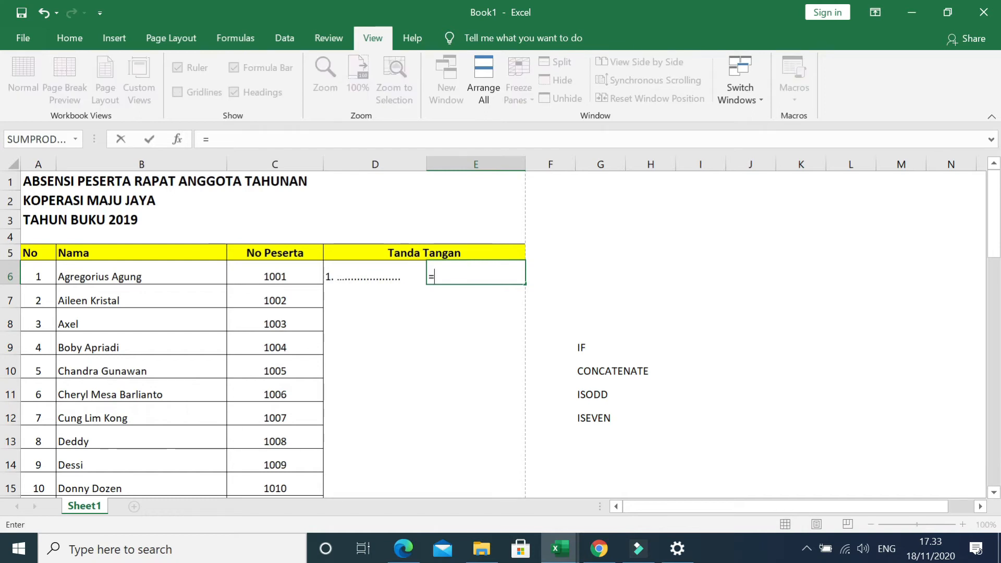
pyautogui.write('IF')
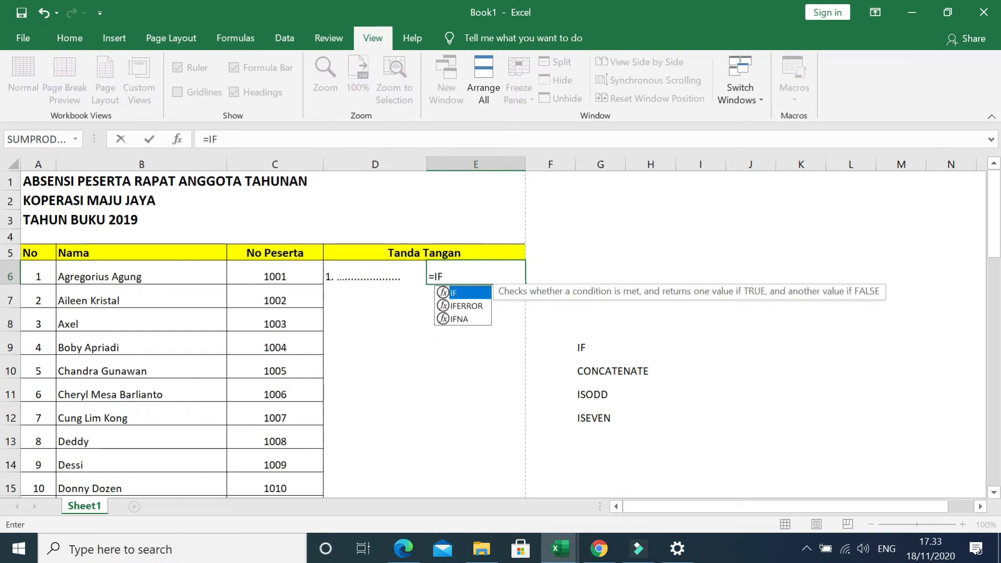
pyautogui.write('(IS')
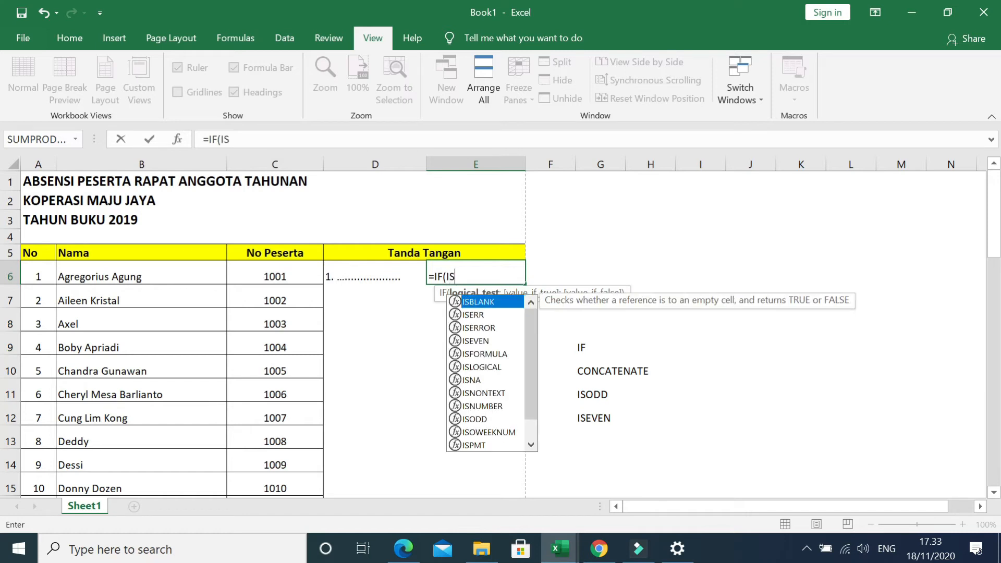
pyautogui.write('EV')
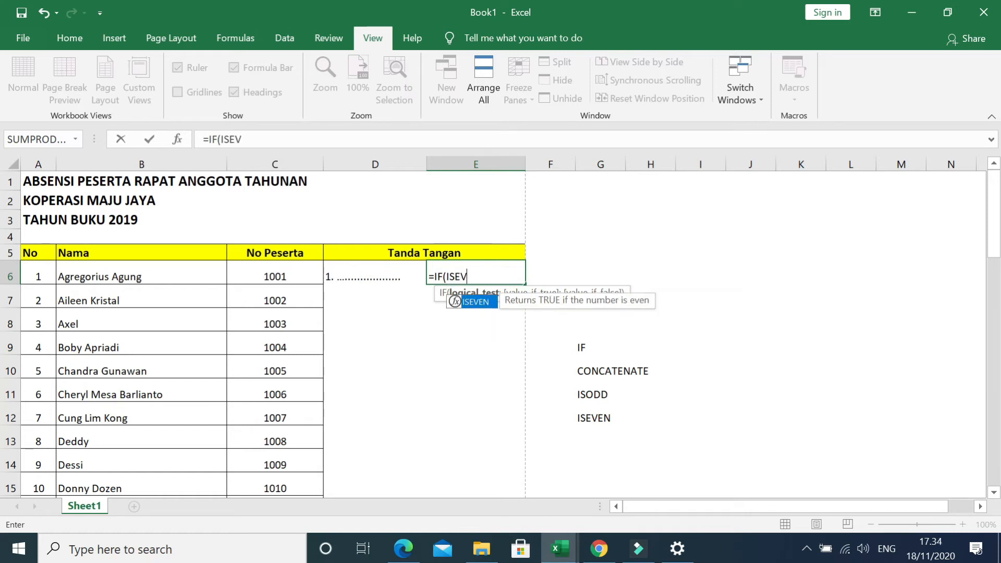
pyautogui.write('EN(')
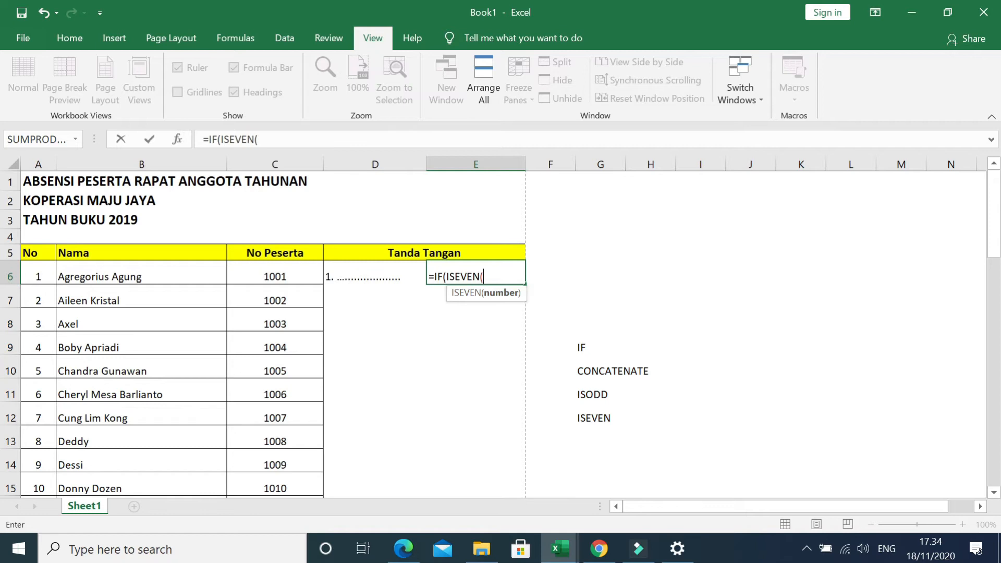
pyautogui.click(40, 269)
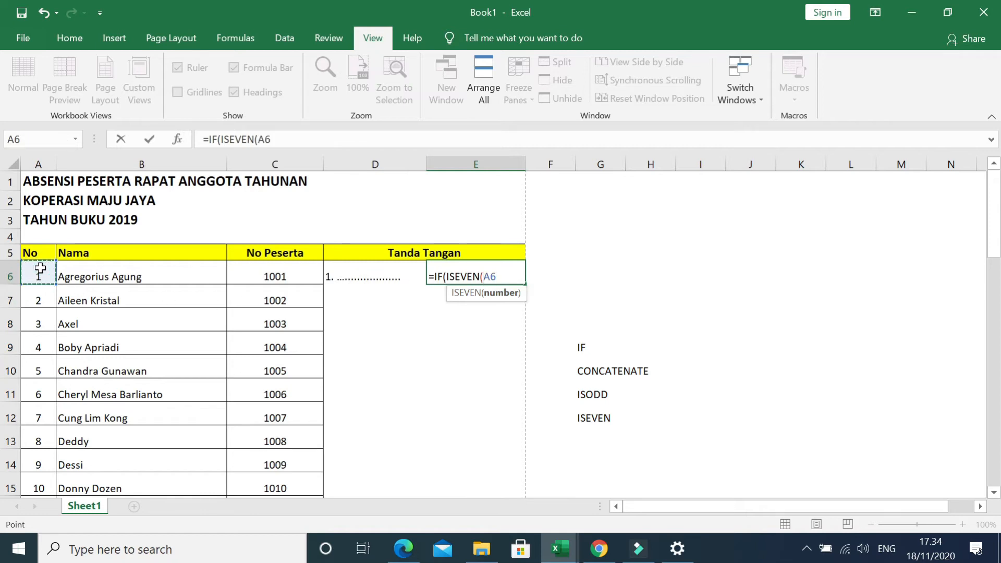
pyautogui.write(')')
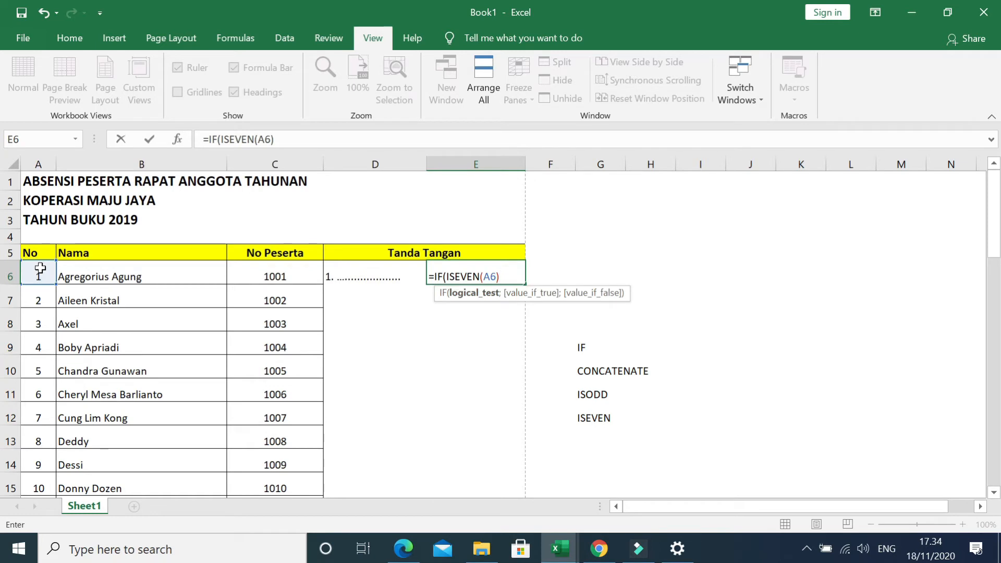
pyautogui.write(';')
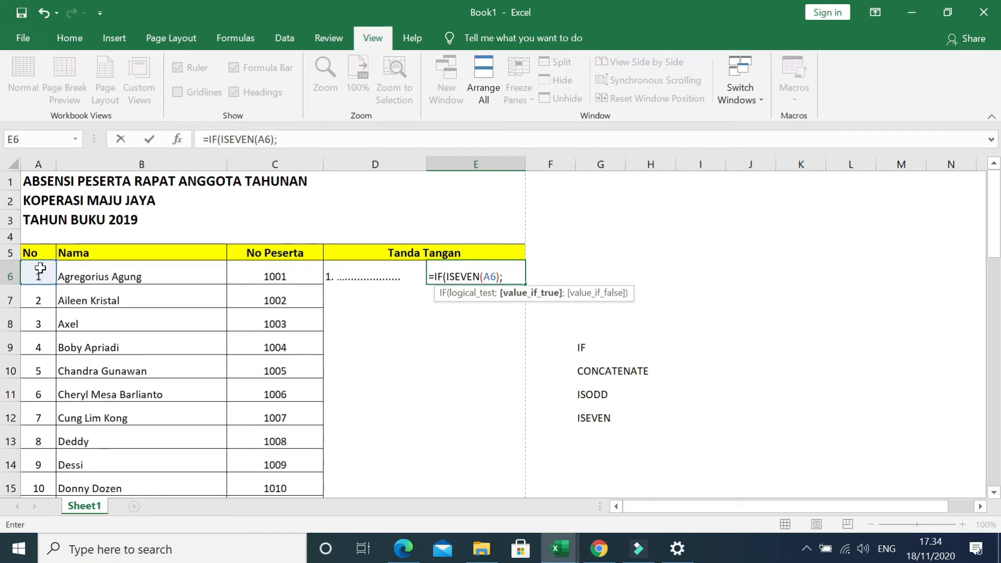
pyautogui.write('CONCA')
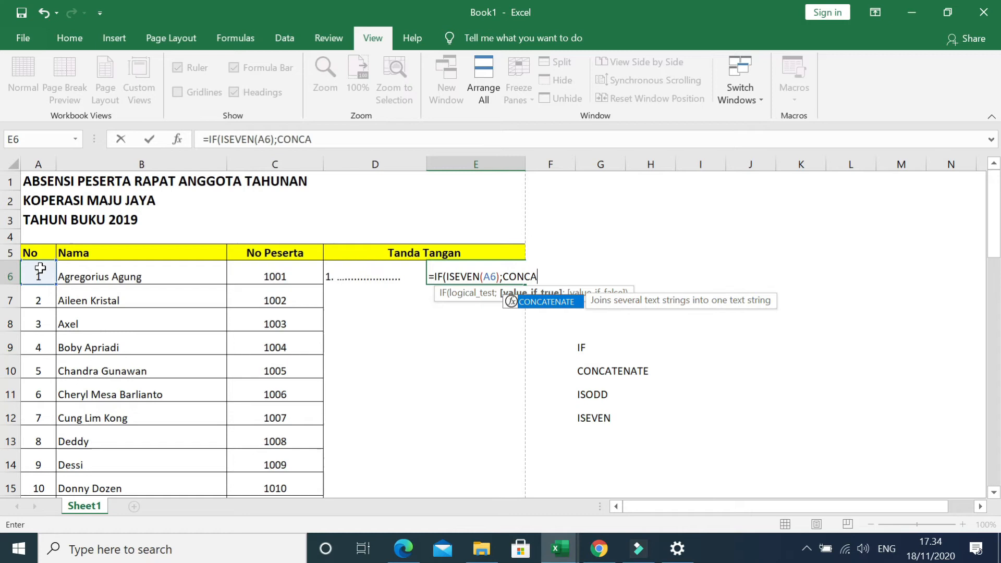
pyautogui.write('TENATE')
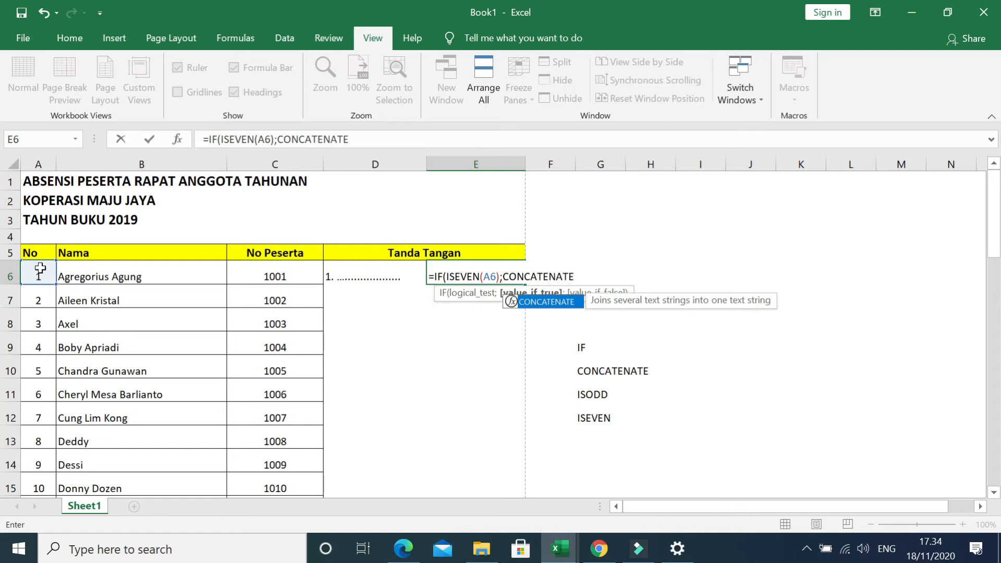
pyautogui.write('(')
# Give the E6 formula a value-if-true of CONCATENATE joining A6 with a quoted period, space and dotted line.
pyautogui.click(34, 274)
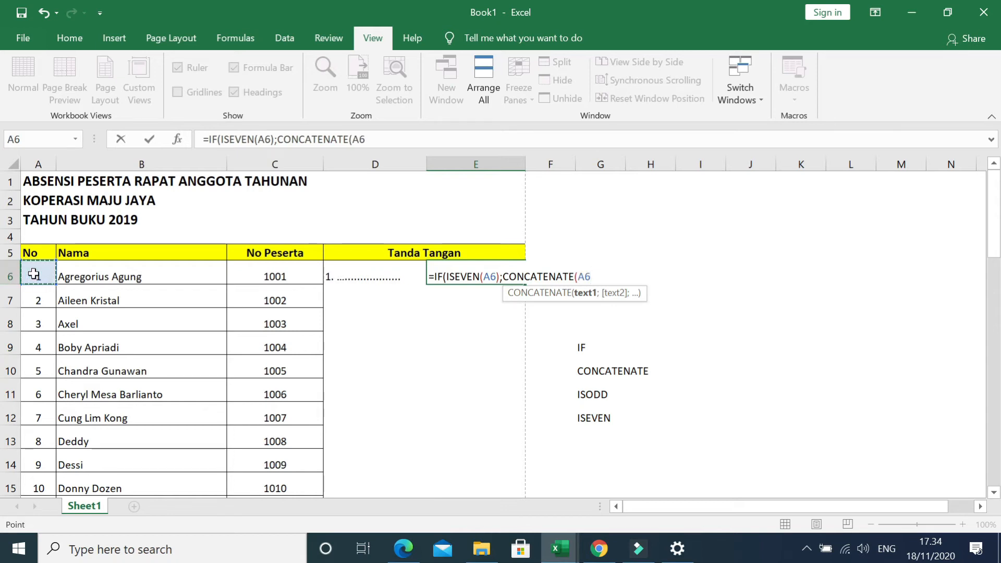
pyautogui.write(';". ....')
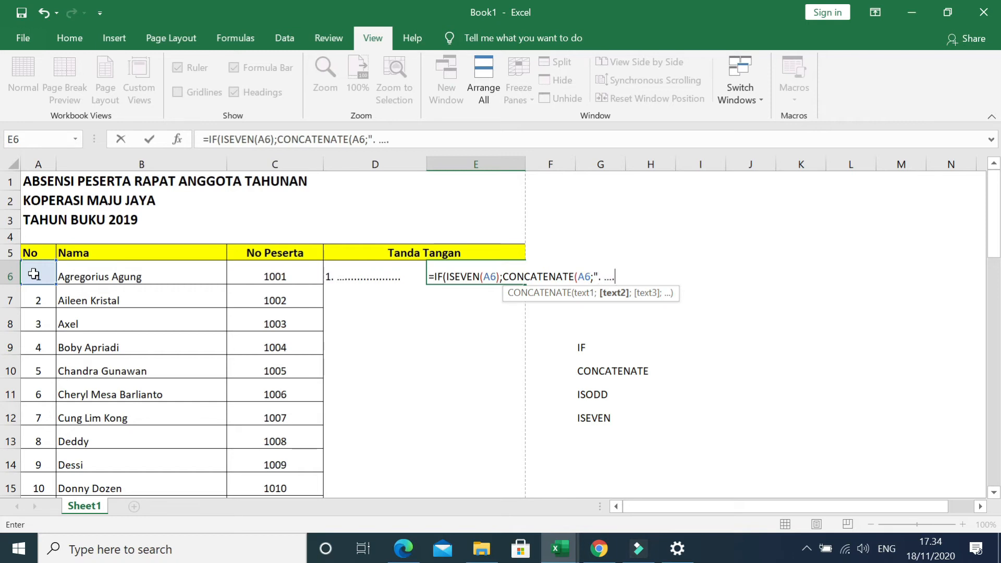
pyautogui.write('....................')
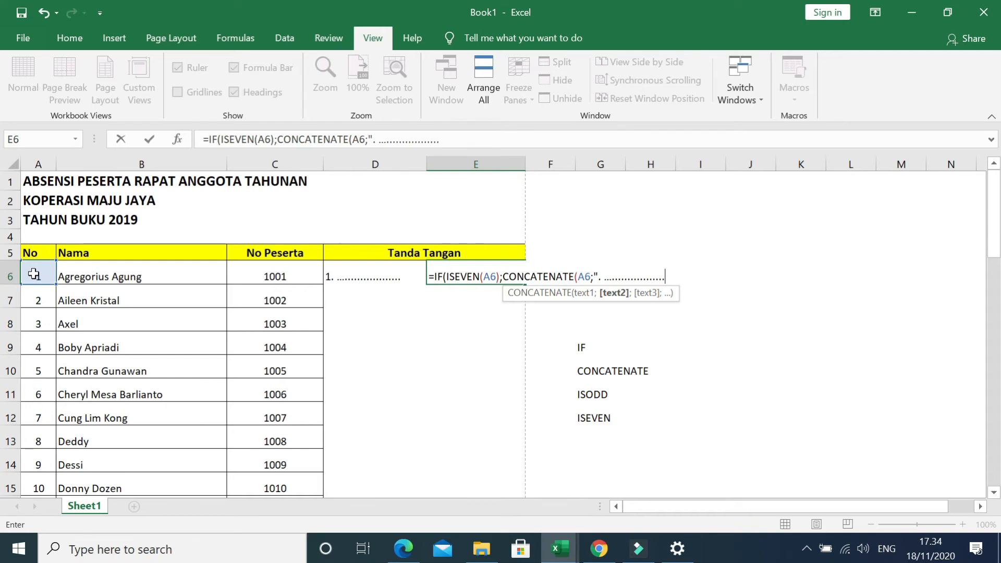
pyautogui.write('")')
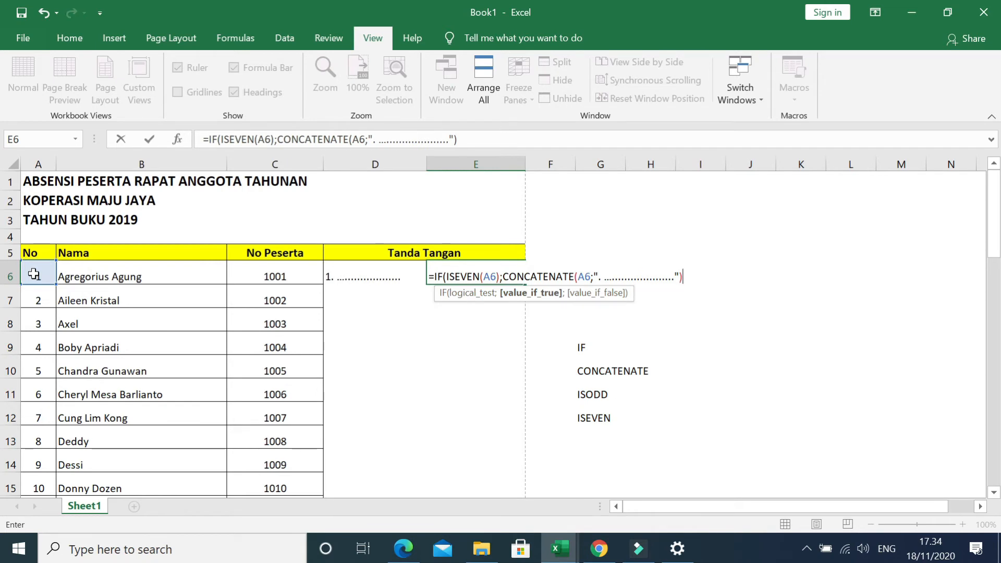
pyautogui.write(';')
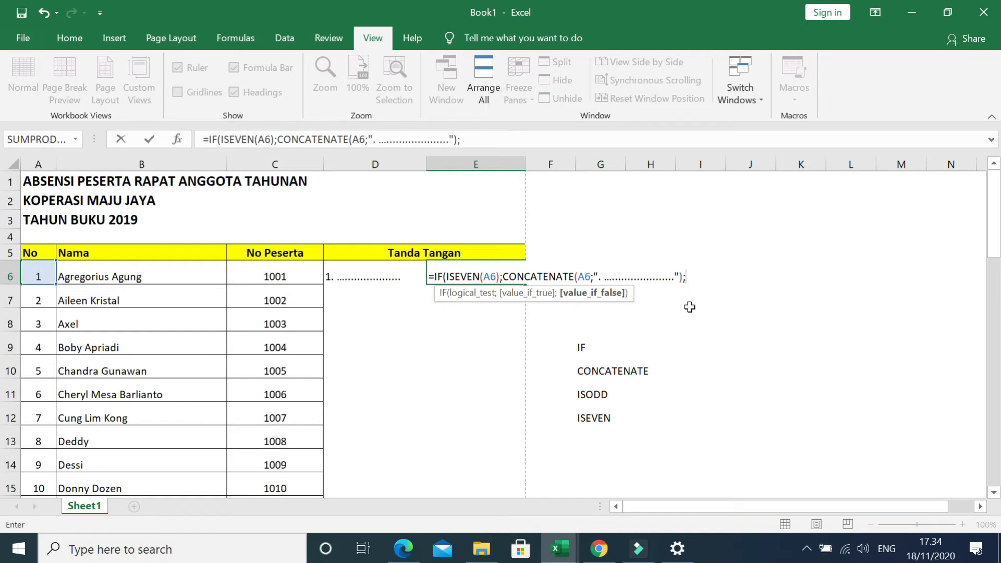
pyautogui.write('"")')
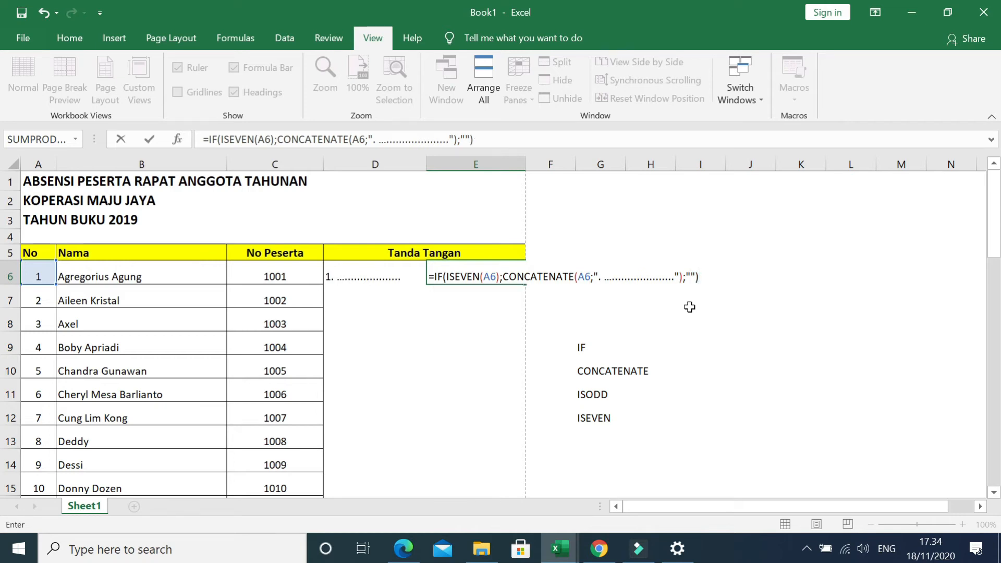
# Complete the E6 formula with empty text "" as its value-if-false and enter it.
pyautogui.press('Return')
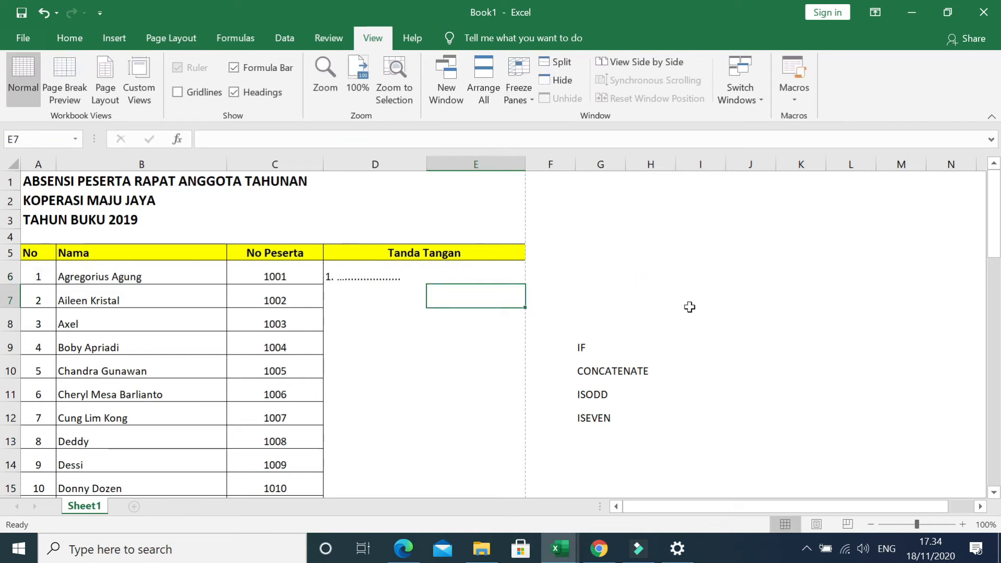
pyautogui.click(500, 279)
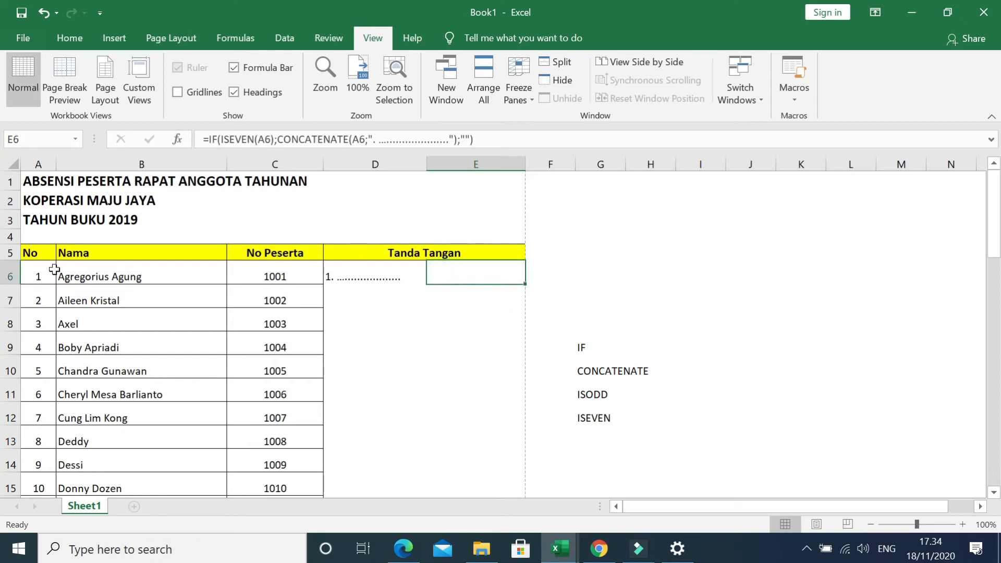
# Copy D6:E6 and paste only the formulas over D6:E55 with Paste Special.
pyautogui.moveTo(330, 277); pyautogui.dragTo(451, 273)
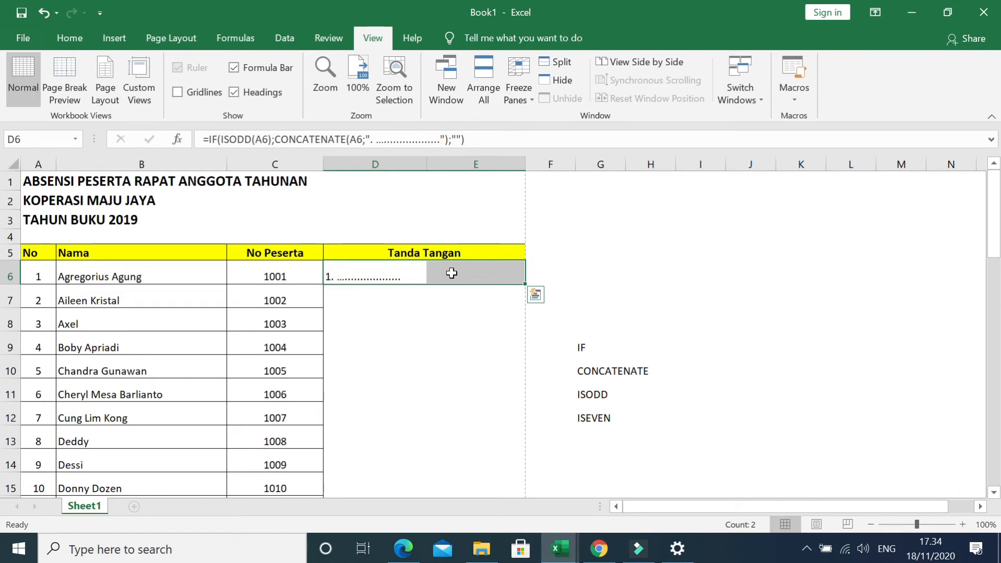
pyautogui.hotkey('ctrl', 'c')
pyautogui.scroll(-8, 514, 347)
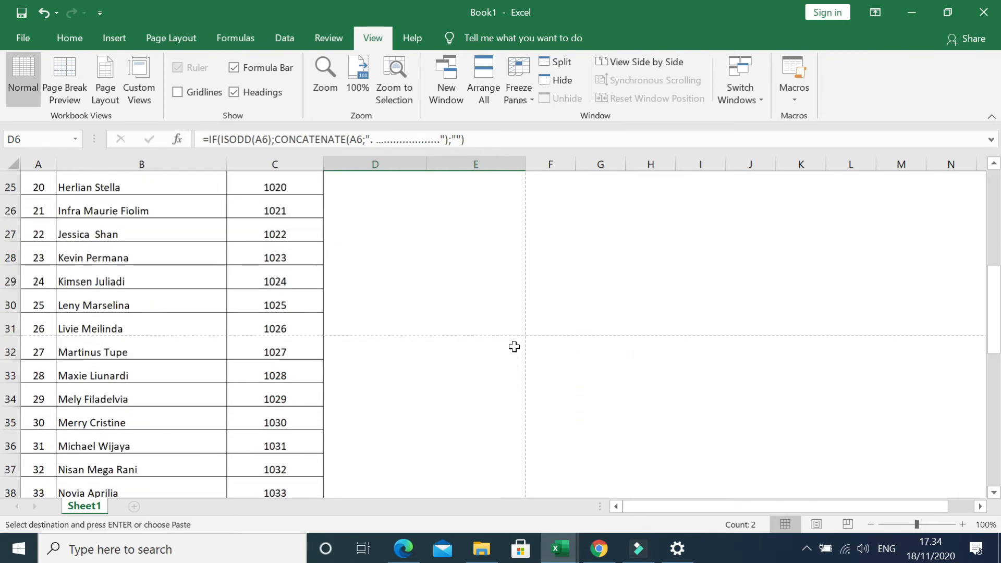
pyautogui.scroll(-8, 514, 346)
pyautogui.keyDown('shift'); pyautogui.click(520, 328); pyautogui.keyUp('shift')
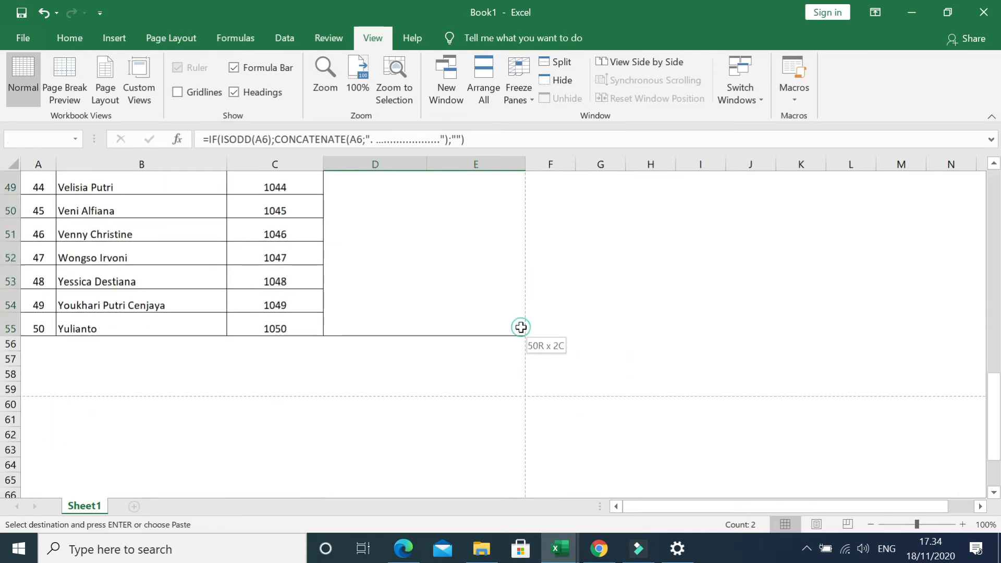
pyautogui.rightClick(479, 302)
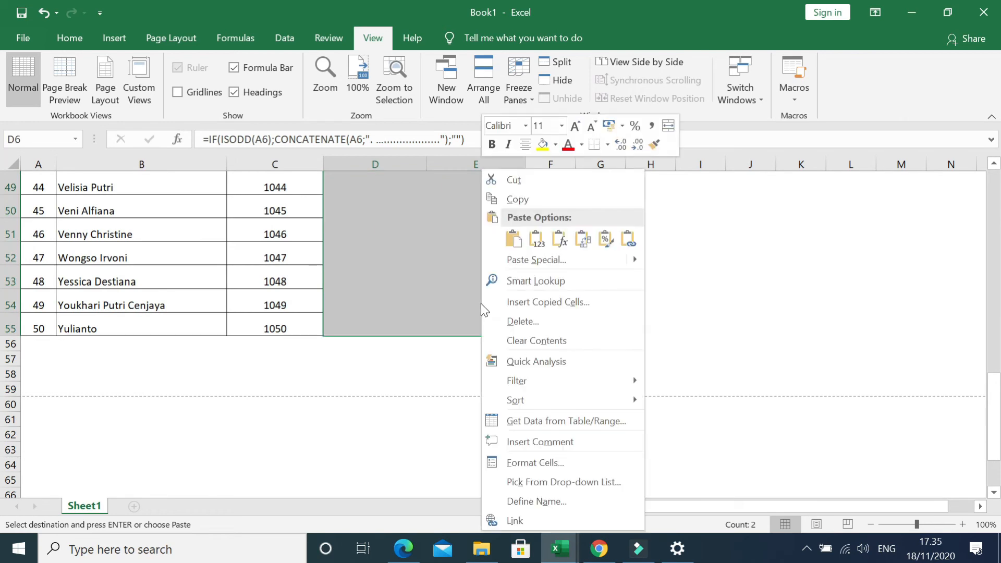
pyautogui.click(526, 260)
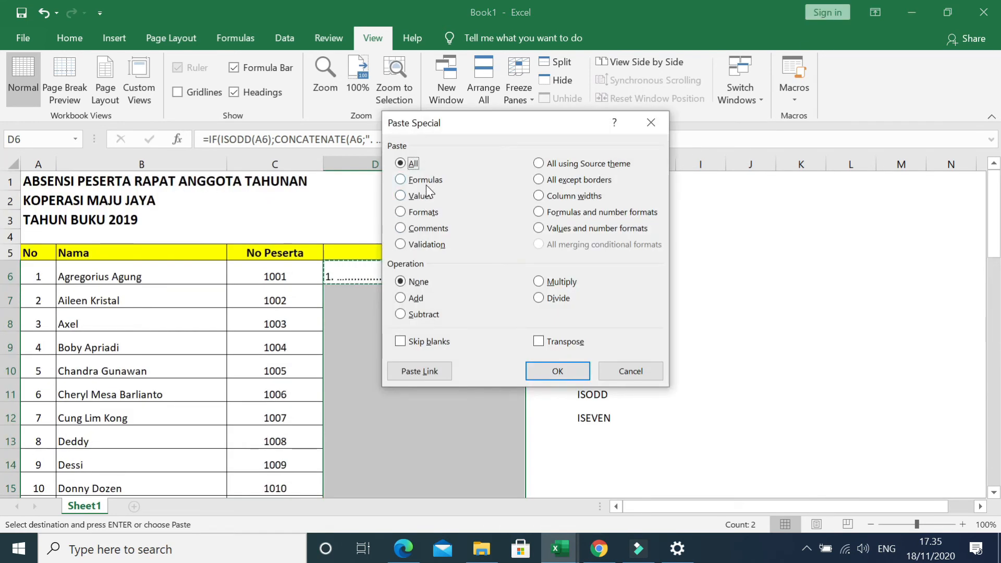
pyautogui.click(424, 180)
pyautogui.click(557, 370)
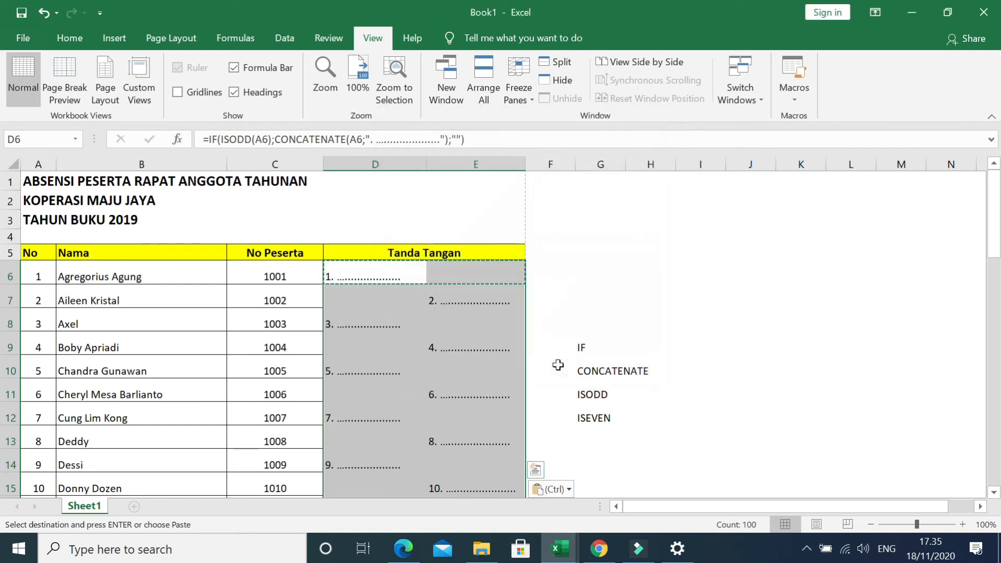
pyautogui.scroll(-14, 424, 376)
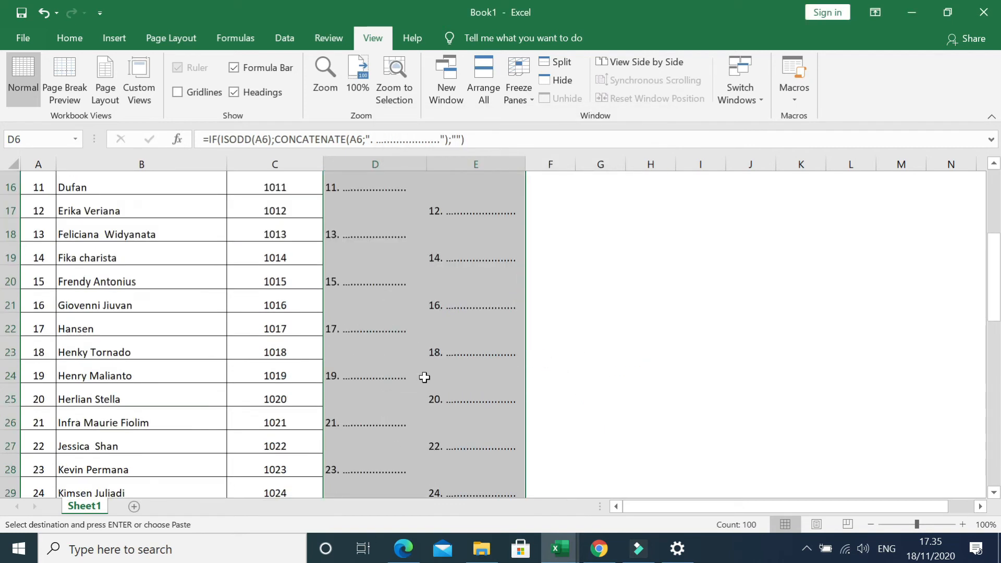
# AutoFill the formulas and formatting of D6:E6 down through row 55 and check the copied cells.
pyautogui.scroll(-4, 424, 376)
pyautogui.scroll(17, 422, 376)
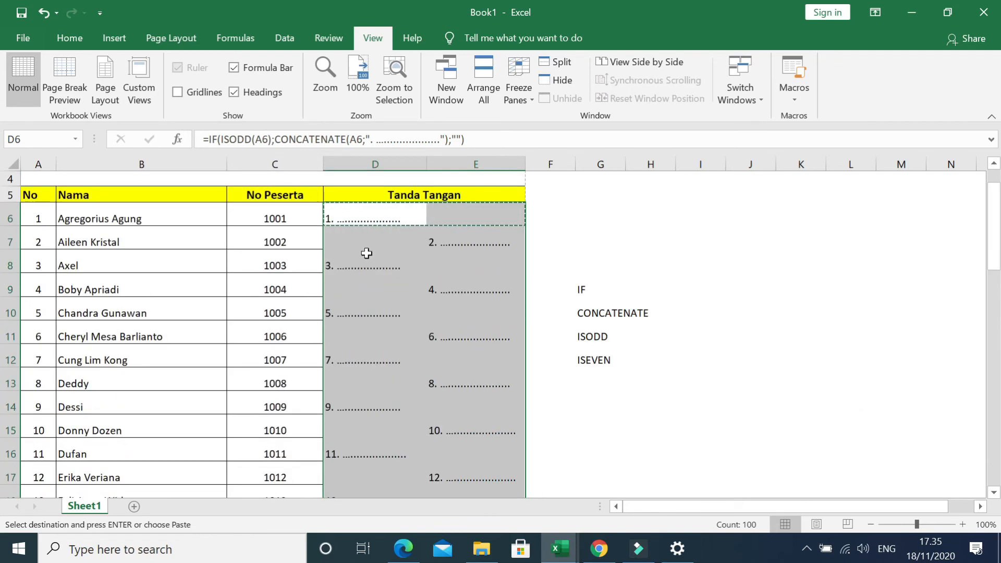
pyautogui.moveTo(369, 212); pyautogui.dragTo(508, 476)
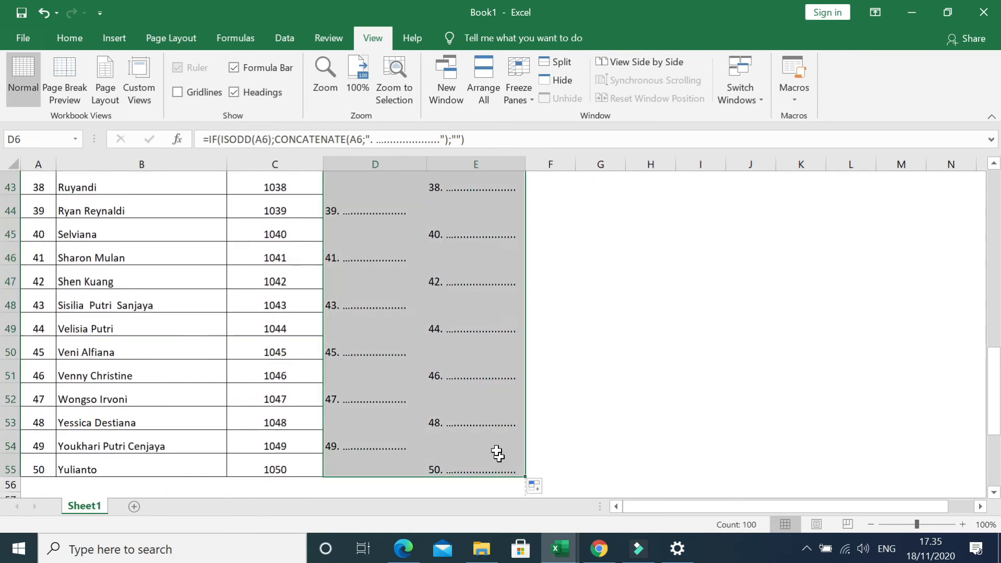
pyautogui.scroll(3, 467, 386)
pyautogui.scroll(11, 468, 386)
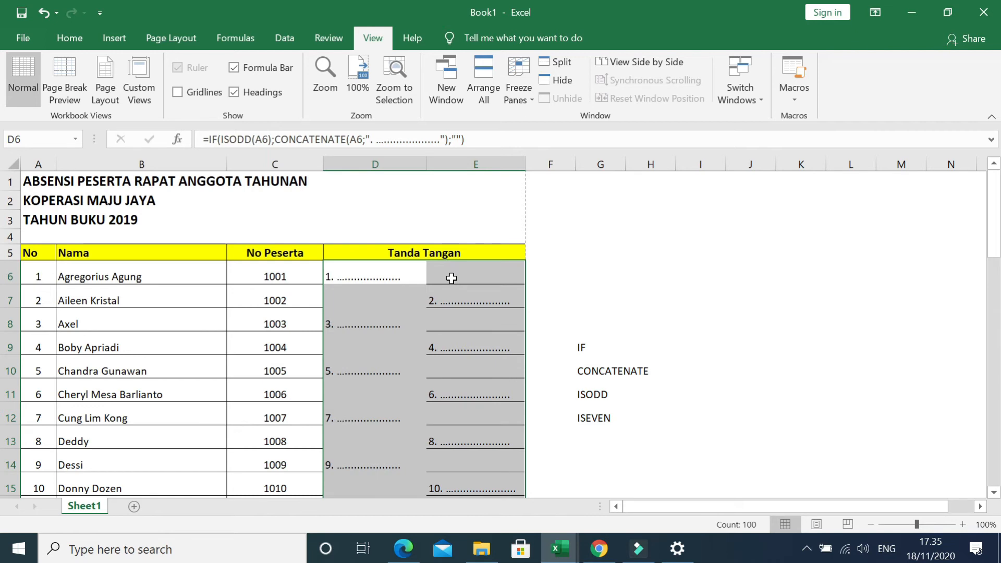
pyautogui.click(474, 323)
pyautogui.click(468, 290)
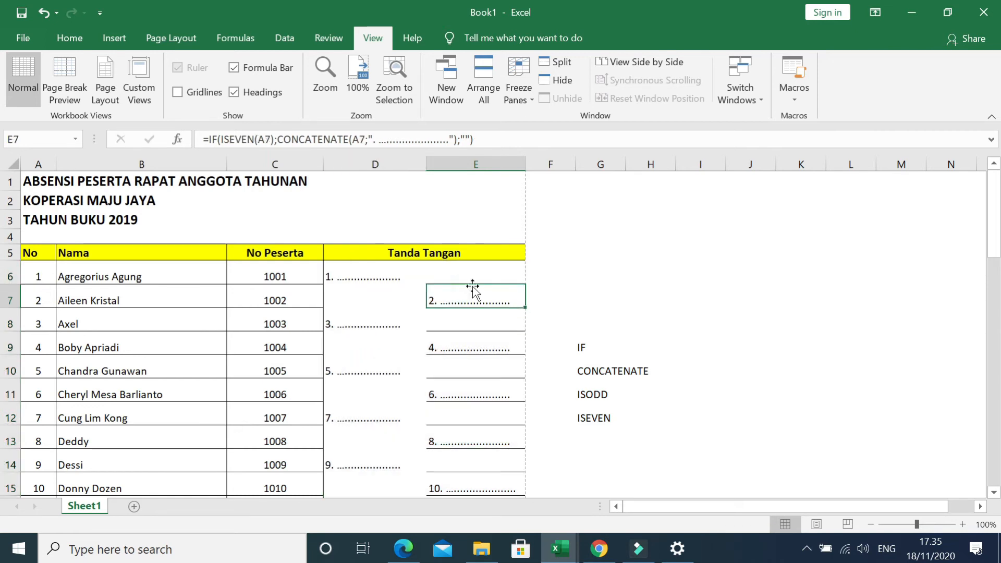
pyautogui.click(468, 277)
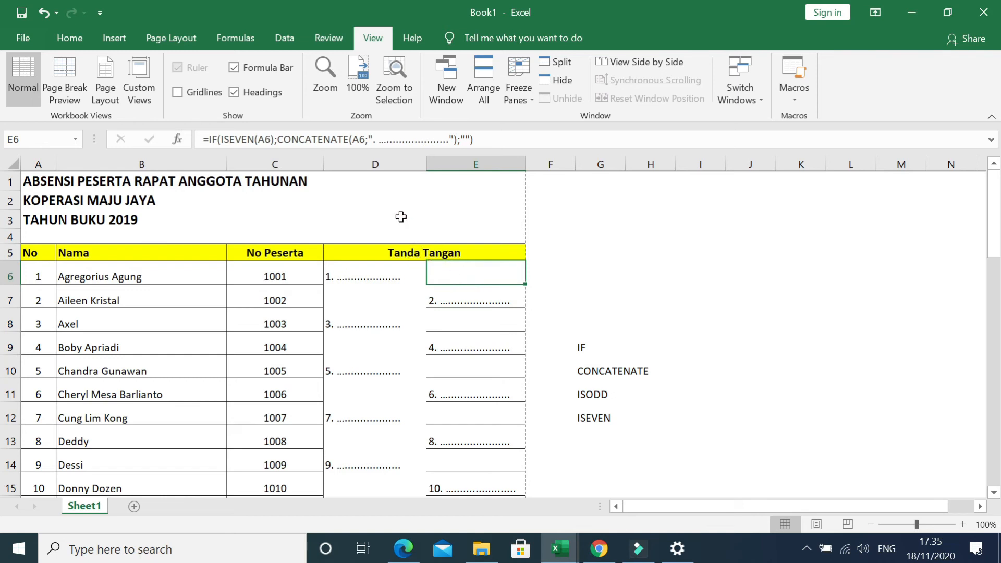
# Undo the AutoFill of D6:E6 down the Tanda Tangan columns.
pyautogui.click(41, 14)
pyautogui.click(42, 13)
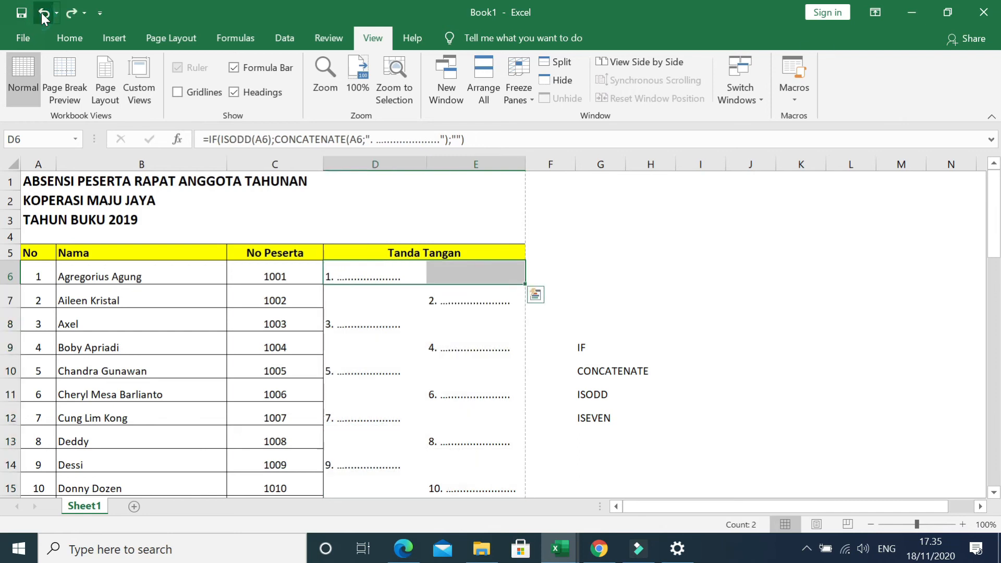
pyautogui.click(431, 295)
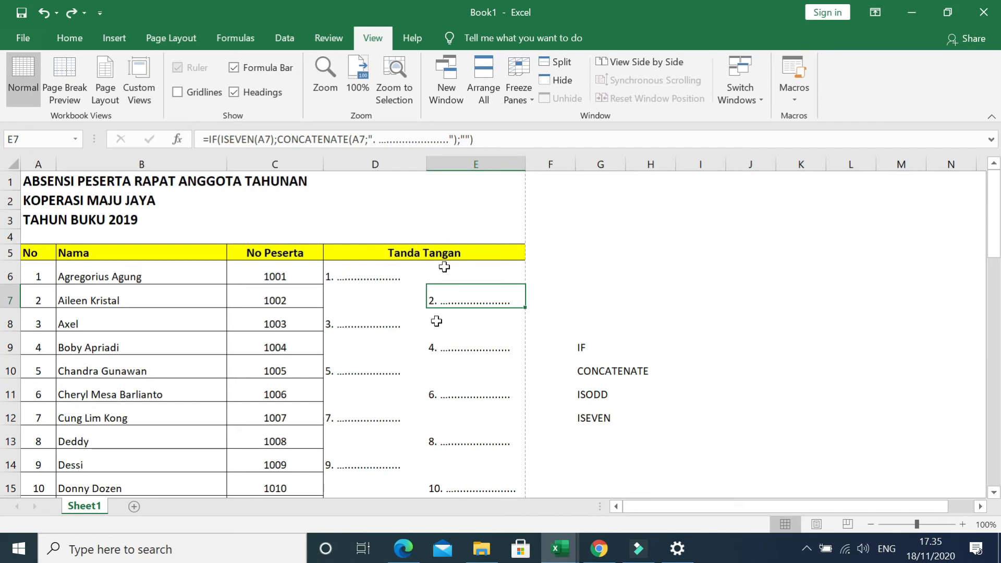
# Delete the entire row 8, which holds participant number 3.
pyautogui.click(10, 323)
pyautogui.rightClick(15, 325)
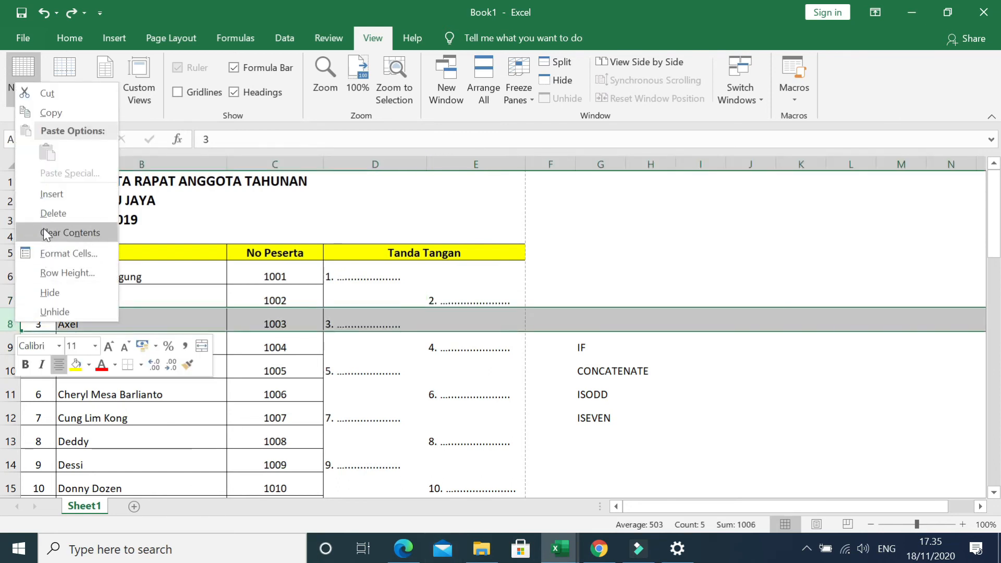
pyautogui.click(49, 213)
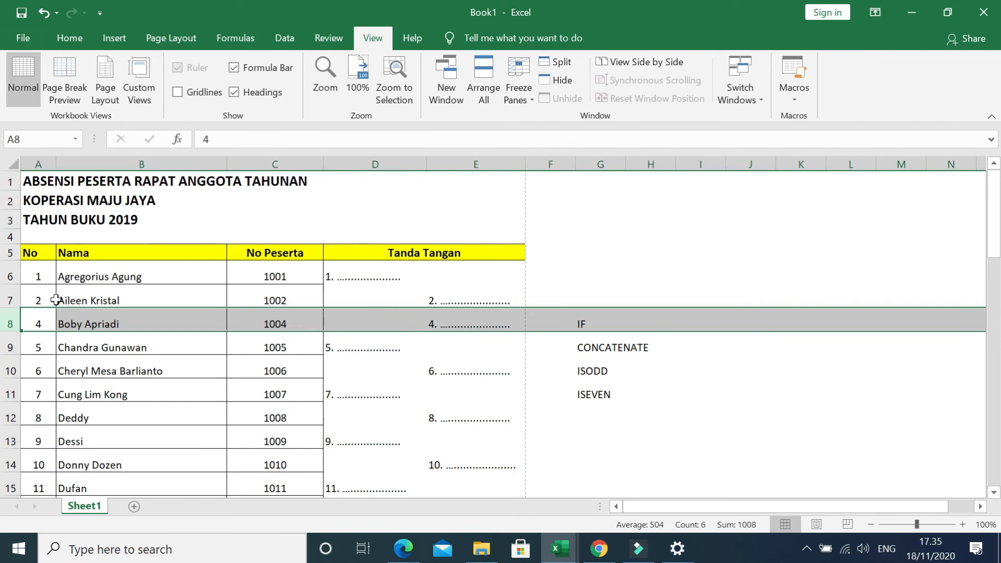
# Renumber the No column by extending the 1, 2 series from A6:A7 down to A54, and check the formulas in D6 and E7.
pyautogui.click(40, 317)
pyautogui.moveTo(50, 275); pyautogui.dragTo(36, 471)
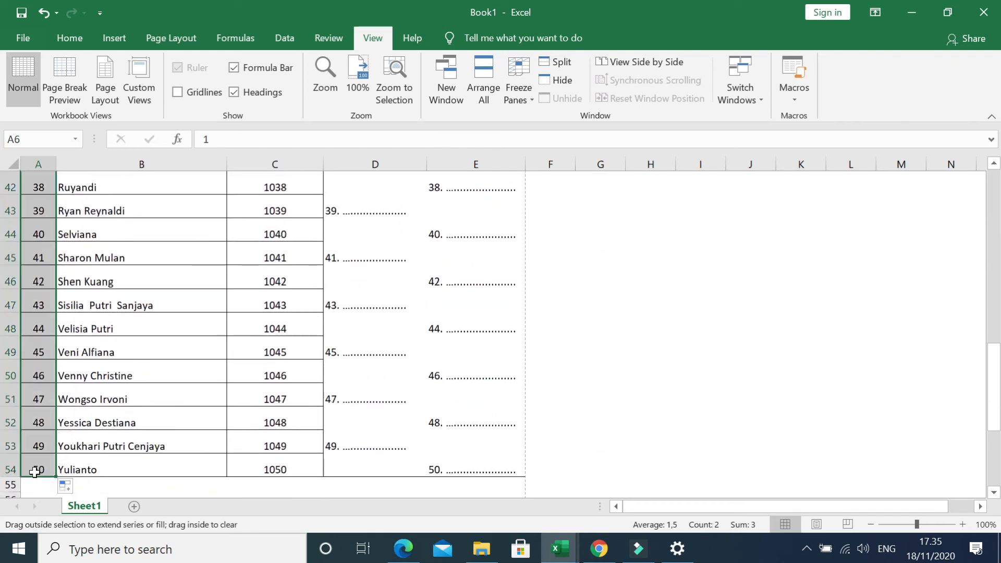
pyautogui.scroll(14, 471, 379)
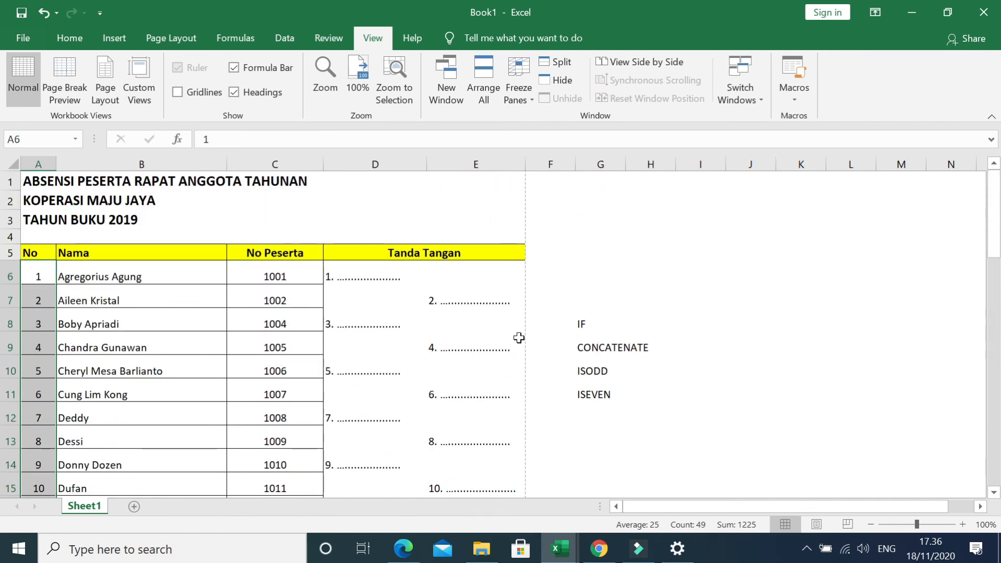
pyautogui.click(383, 282)
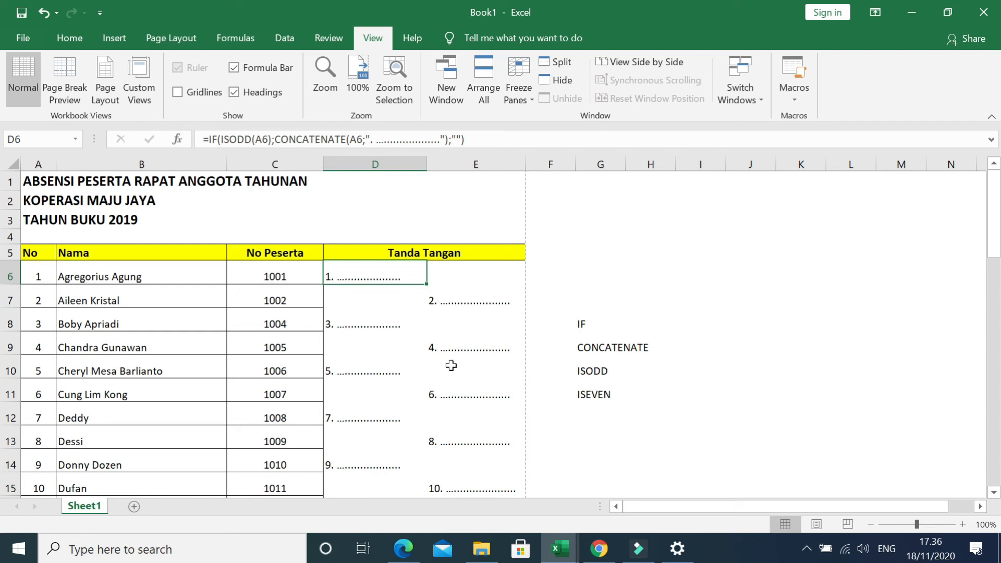
pyautogui.click(458, 298)
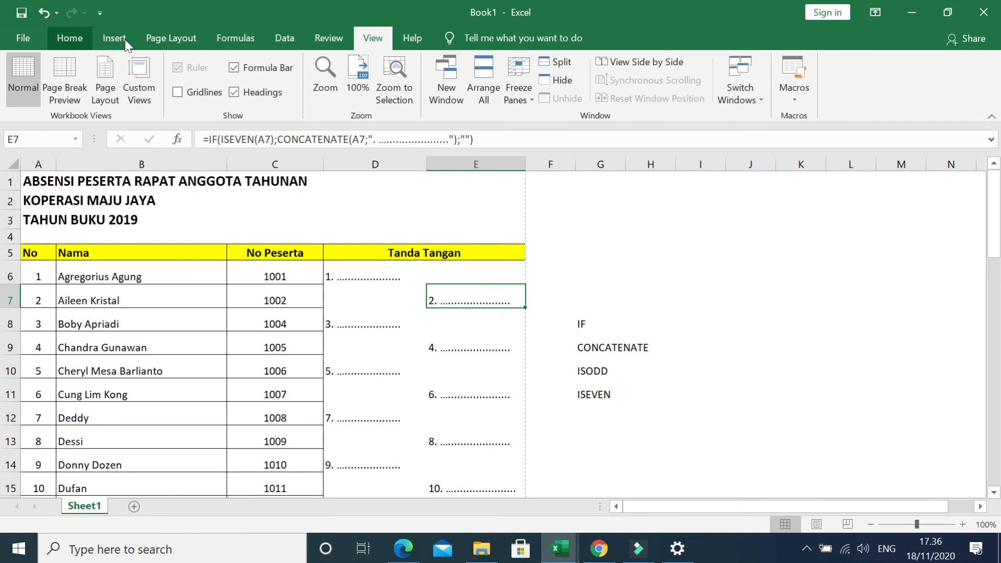
pyautogui.click(170, 38)
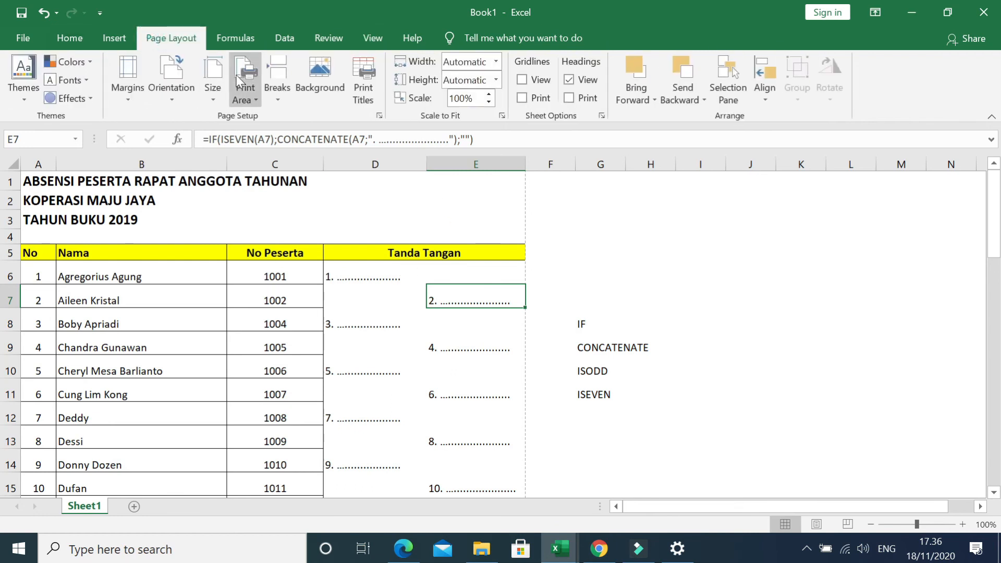
pyautogui.click(379, 115)
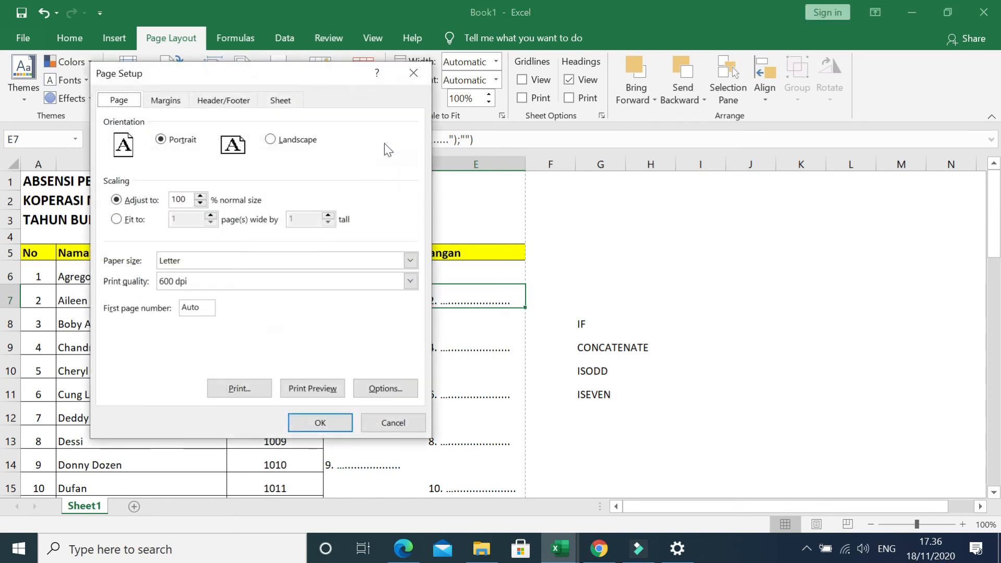
pyautogui.click(288, 103)
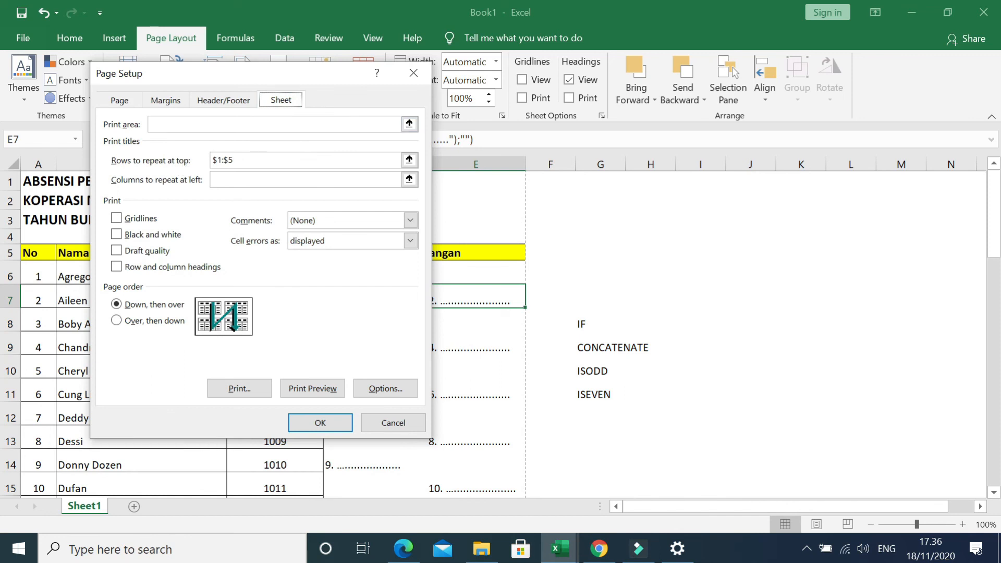
pyautogui.click(409, 160)
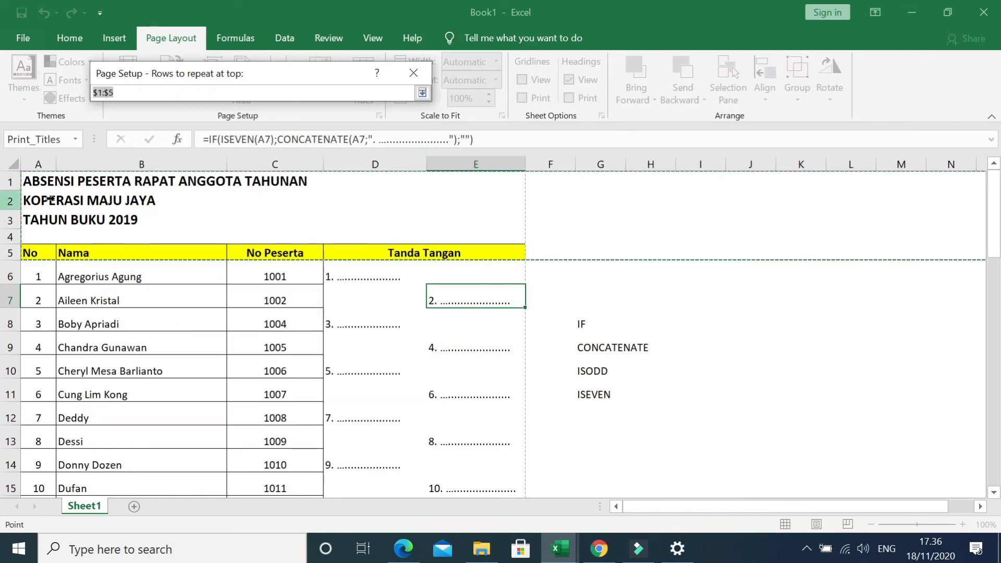
pyautogui.moveTo(11, 180); pyautogui.dragTo(12, 254)
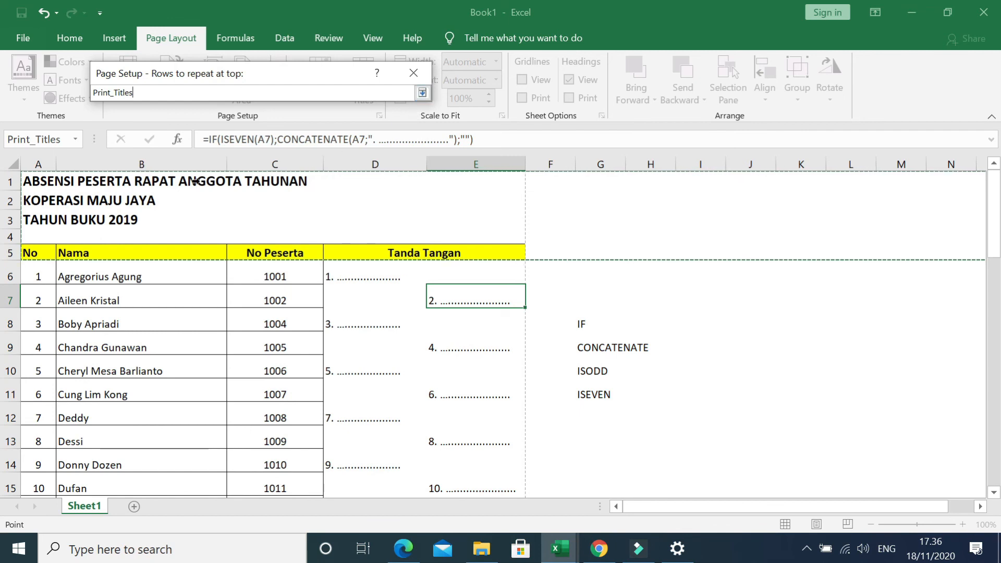
pyautogui.click(422, 92)
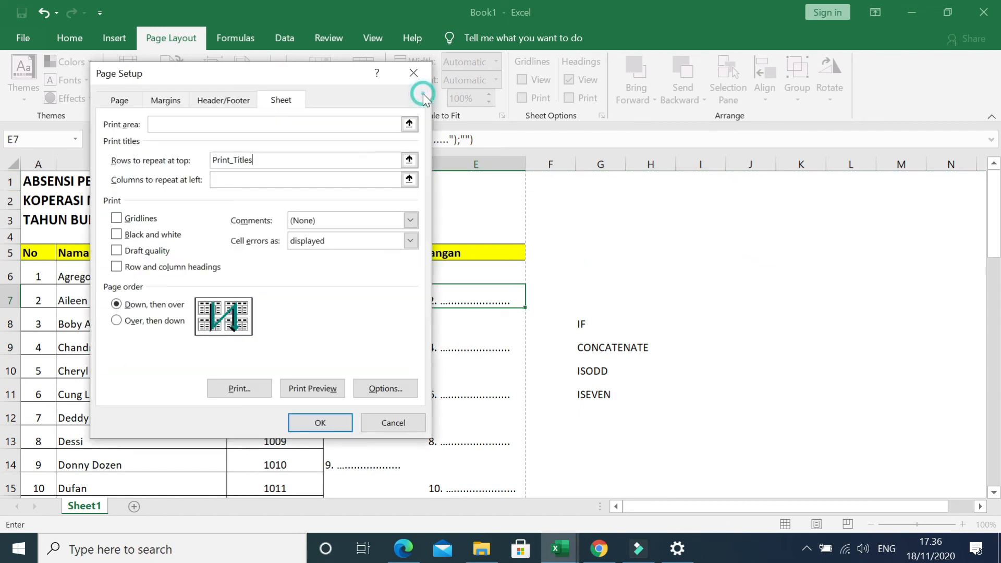
pyautogui.click(409, 159)
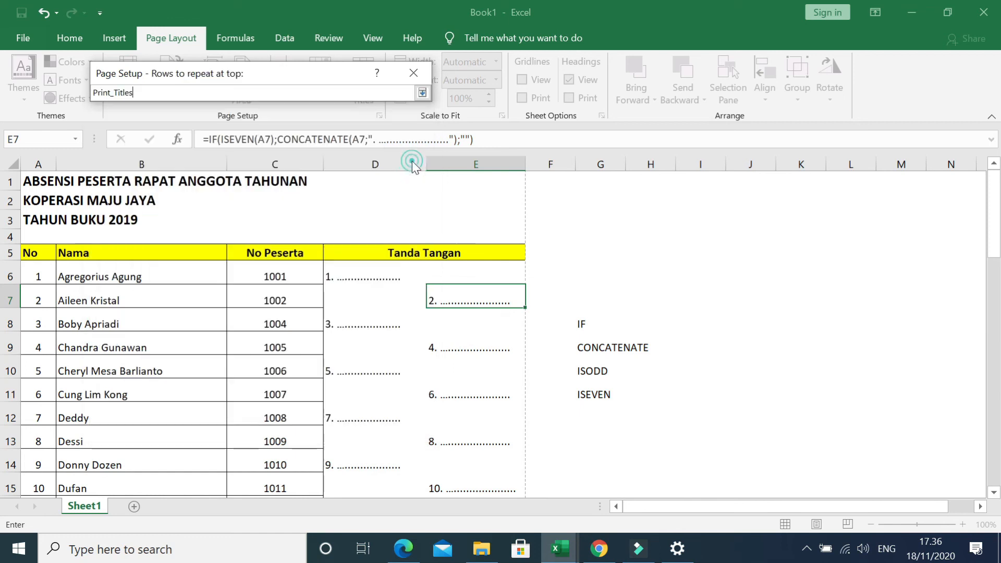
pyautogui.click(20, 180)
pyautogui.moveTo(20, 180); pyautogui.dragTo(13, 253)
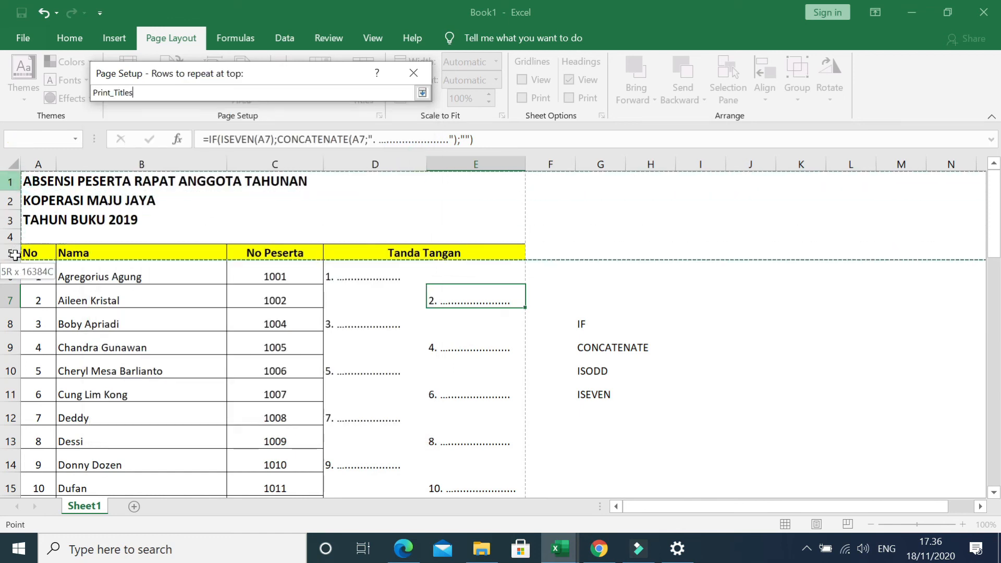
pyautogui.click(420, 93)
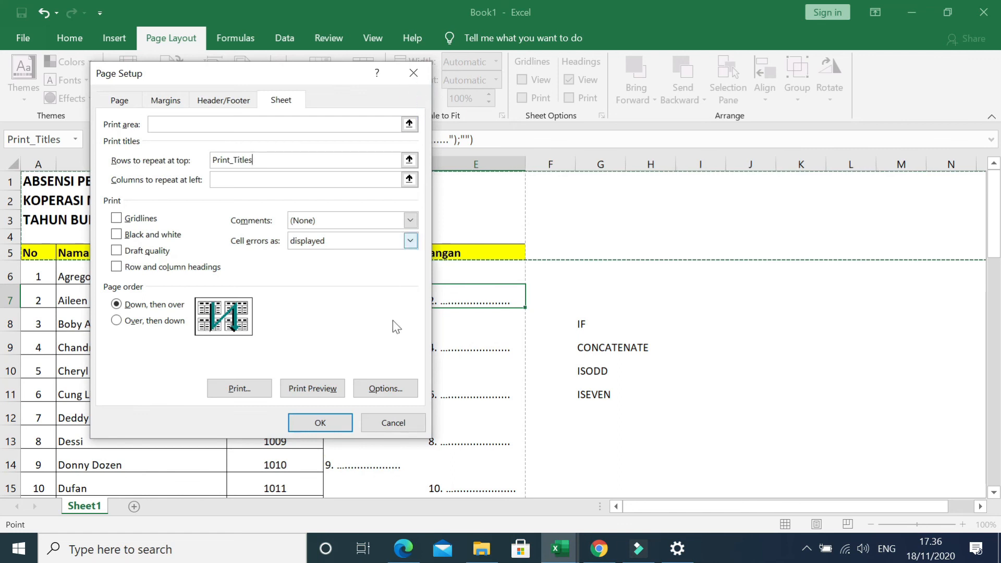
pyautogui.click(376, 421)
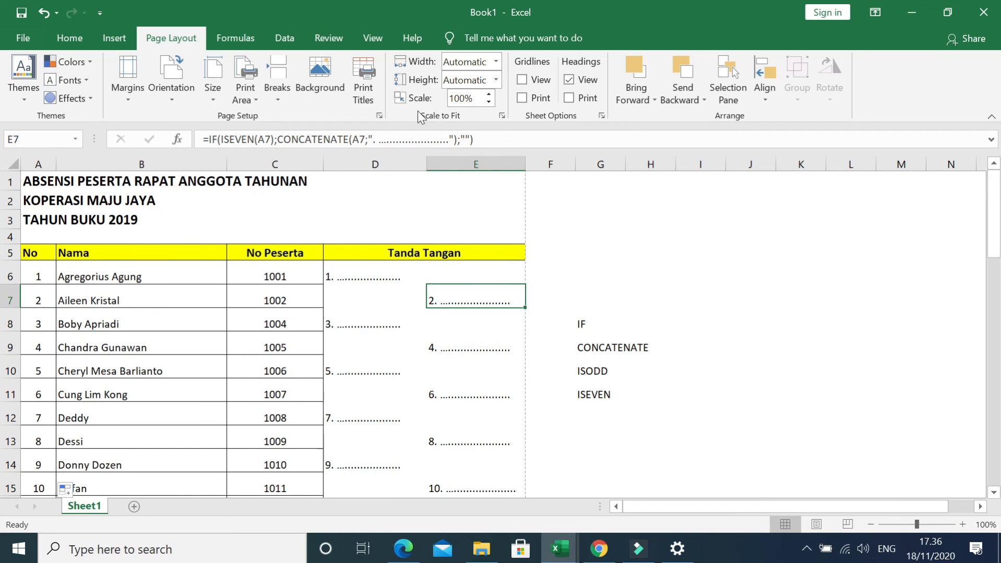
# Review the sheet print titles in Page Setup and accept $1:$5 as the rows to repeat at top.
pyautogui.click(379, 116)
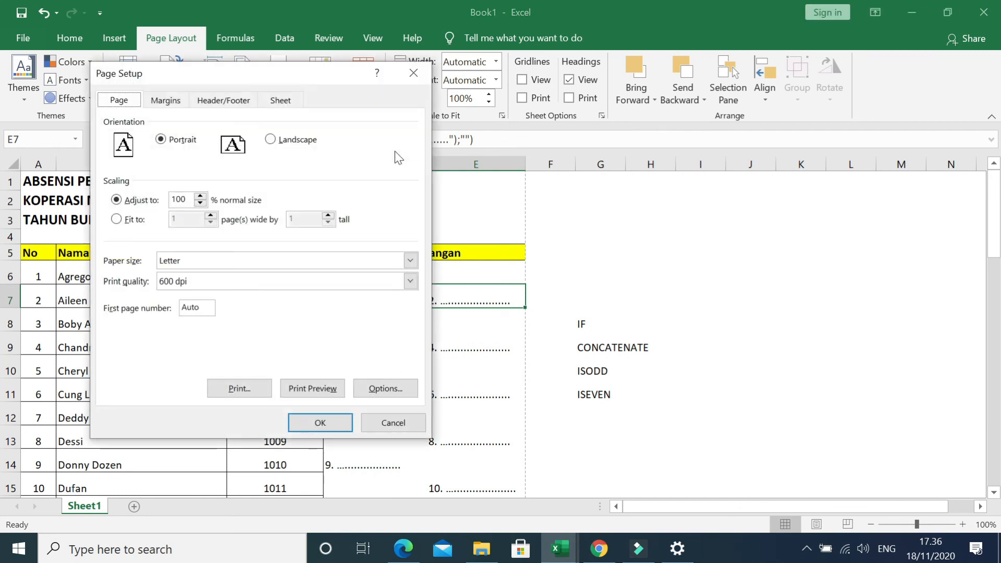
pyautogui.click(287, 100)
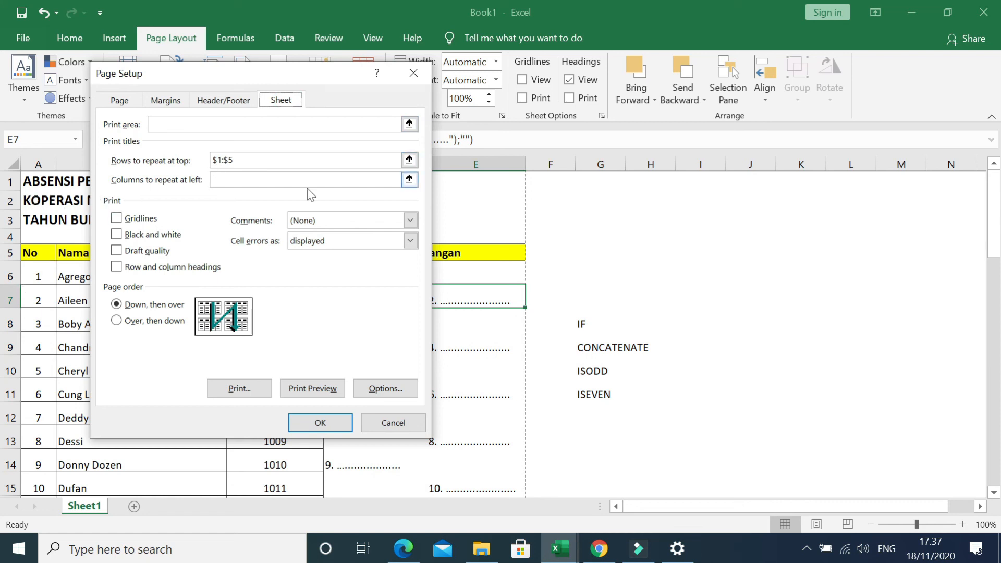
pyautogui.click(340, 424)
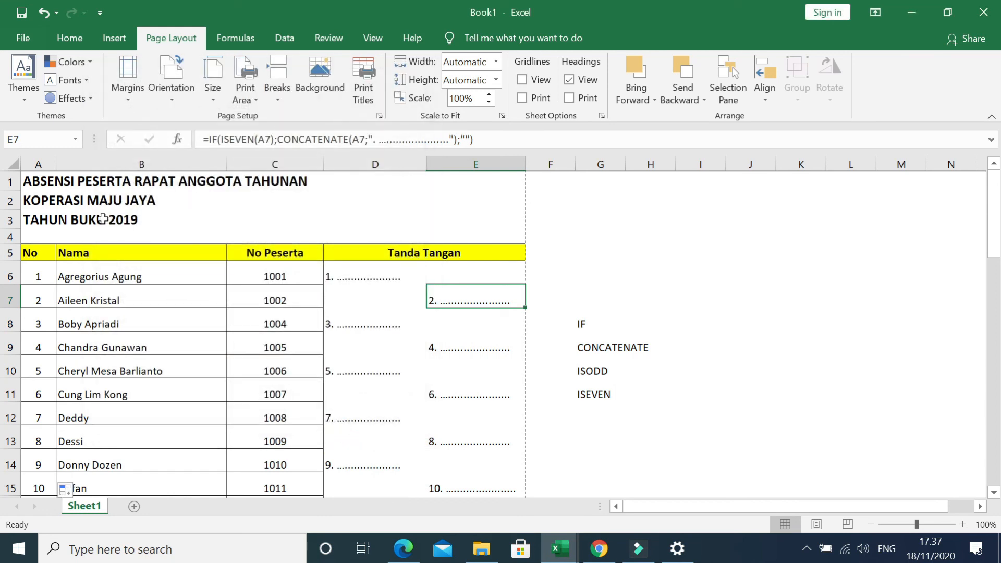